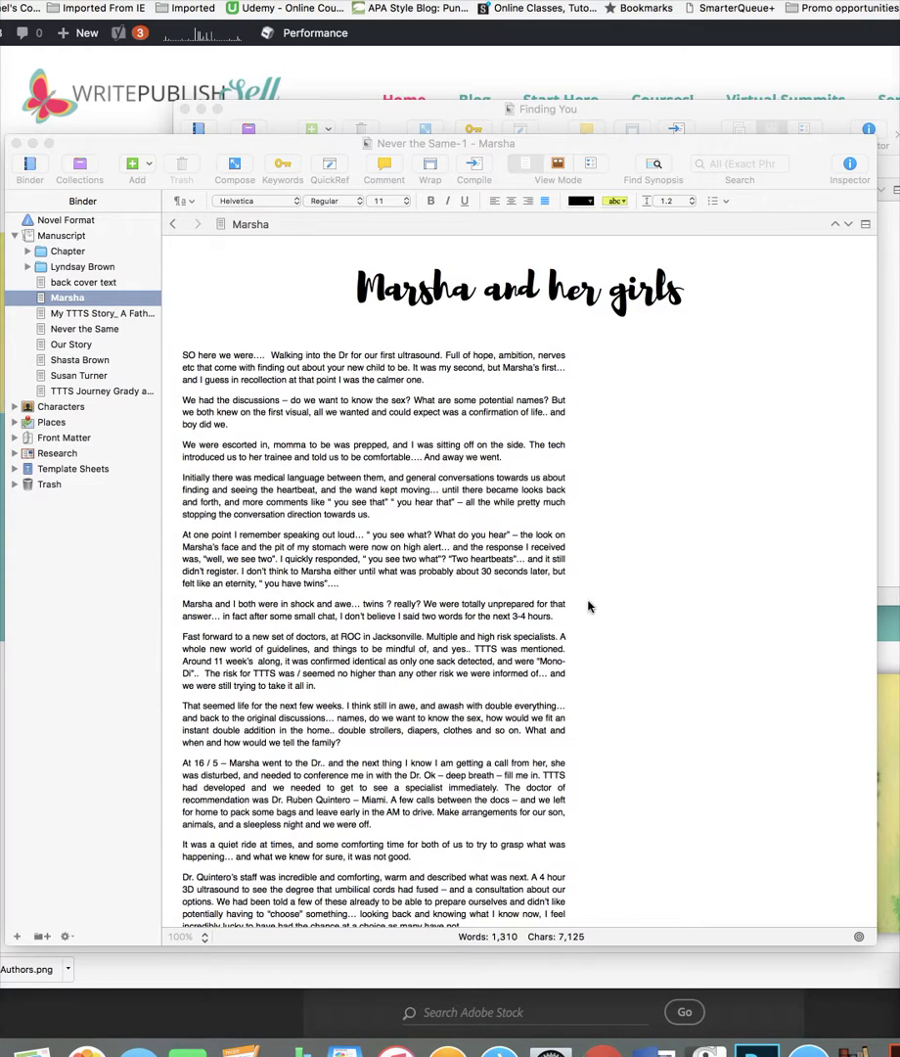
- Scroll through the 1,310-word story document in the Never the Same-1 project
scroll(590, 613, down, 10)
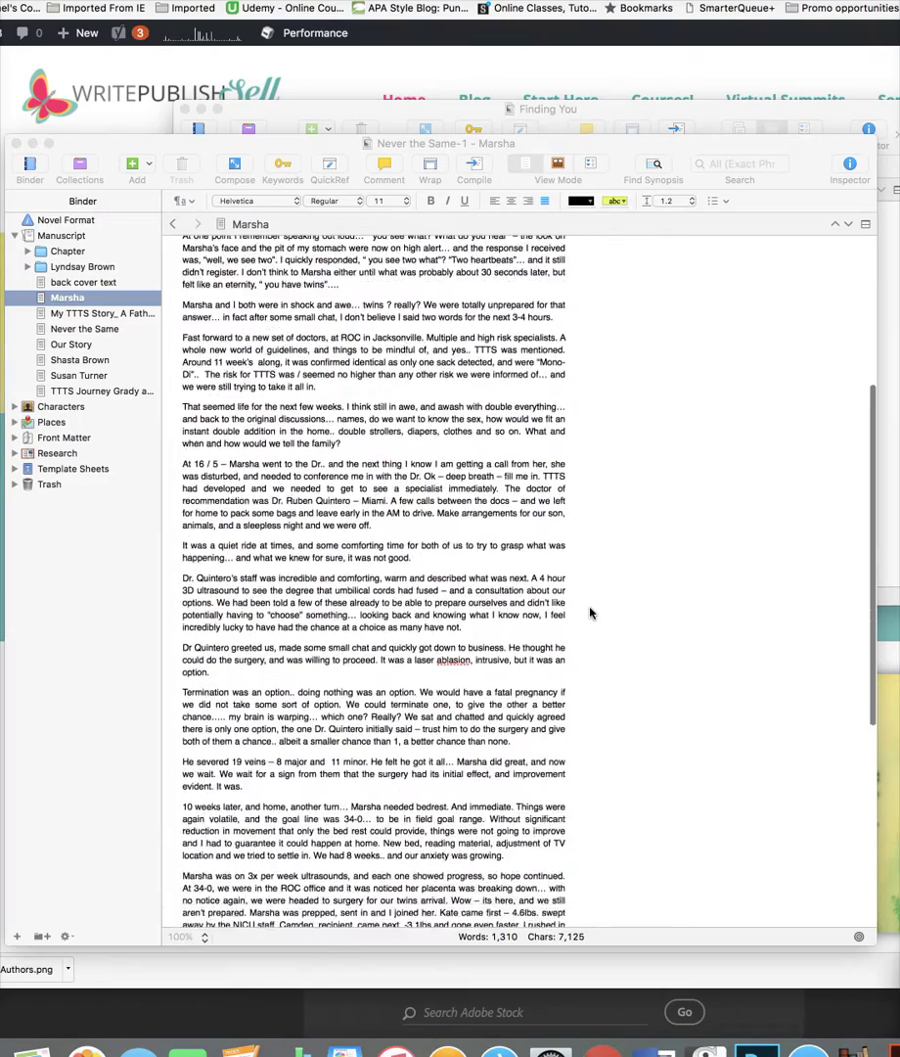
scroll(591, 616, up, 10)
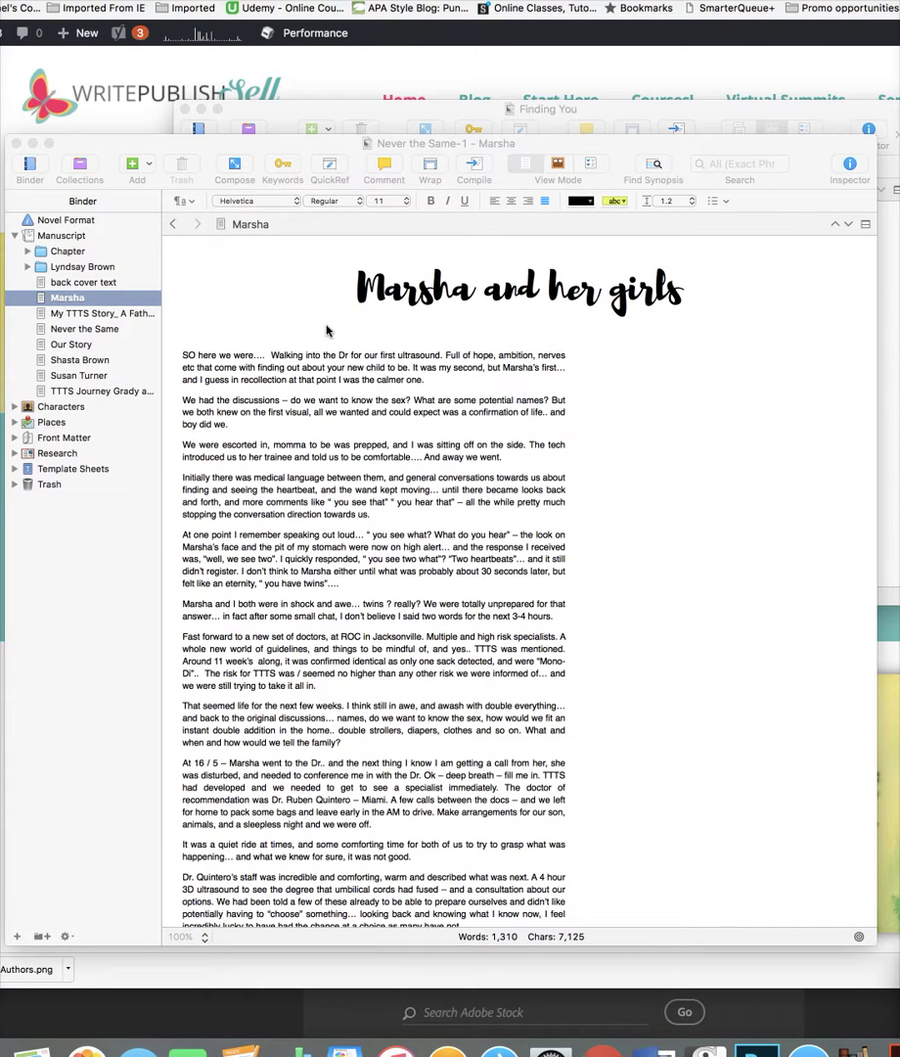
scroll(553, 365, down, 1)
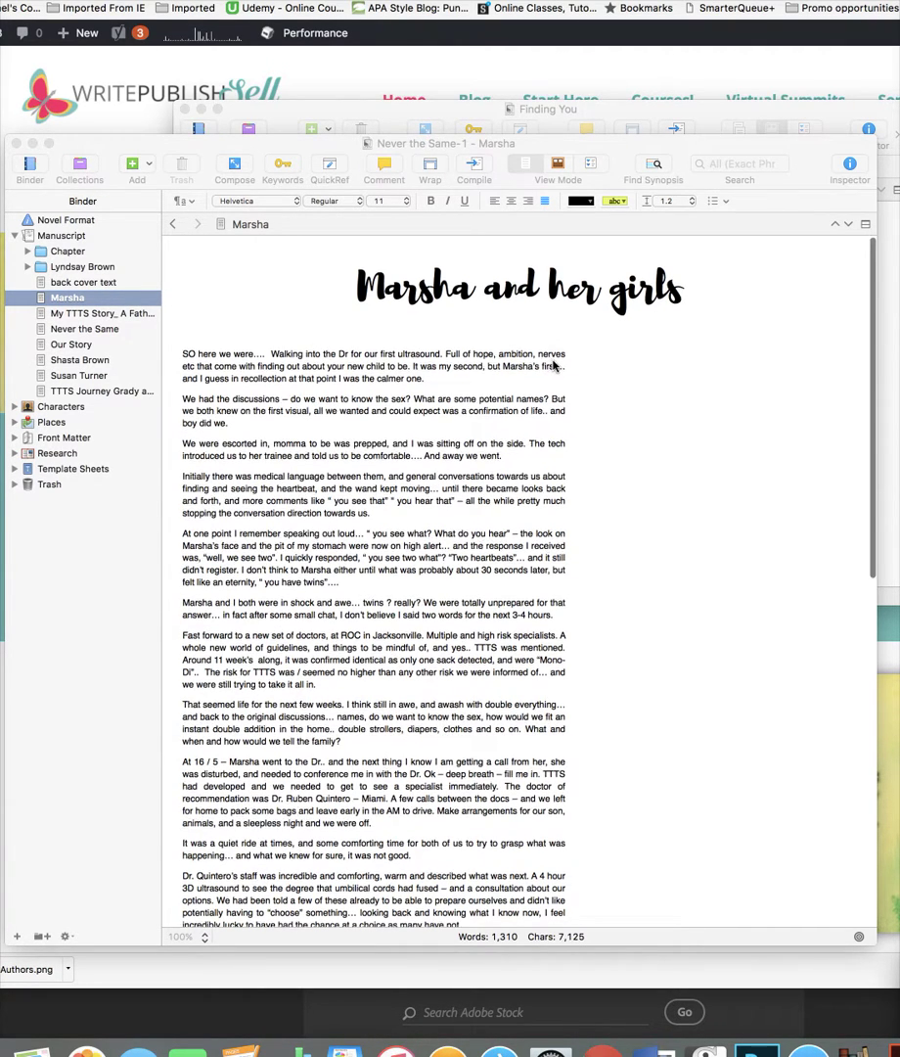
scroll(553, 365, down, 1)
scroll(548, 365, up, 1)
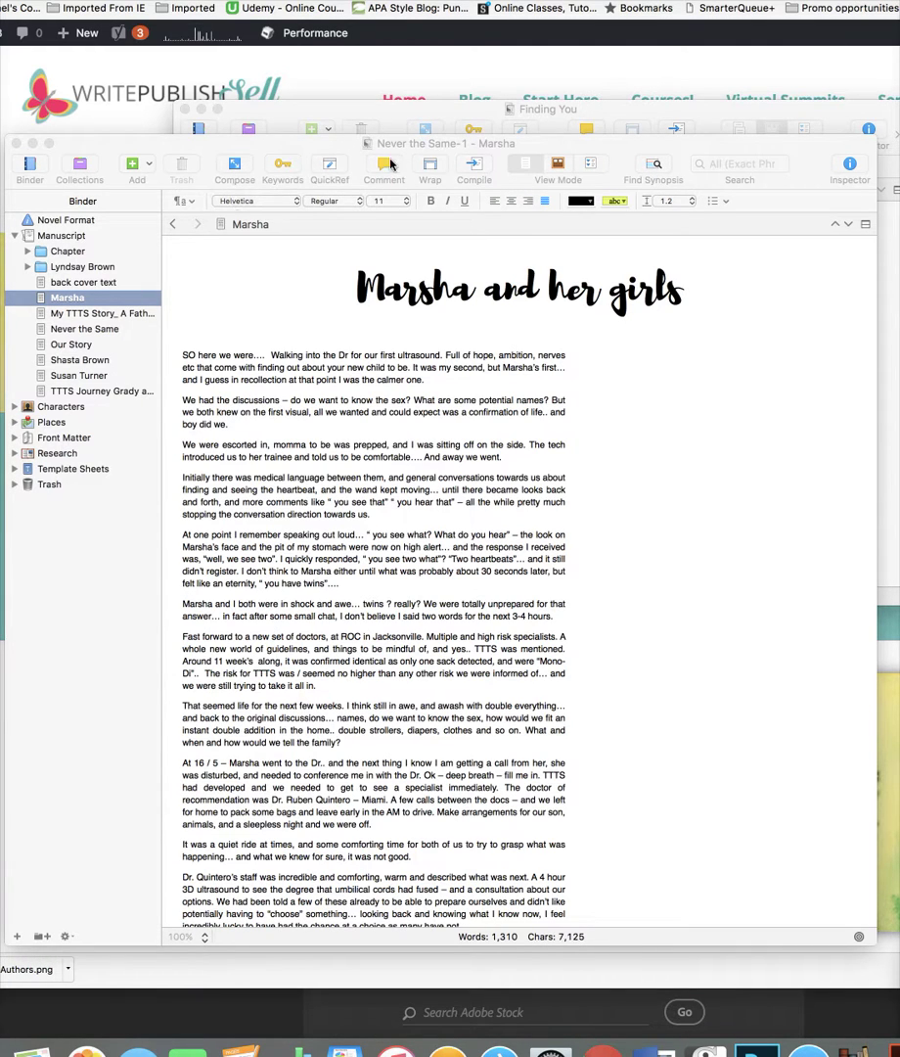
- Open Compile, check the Formatting and Contents panes, and show the Compile For formats list
click(475, 169)
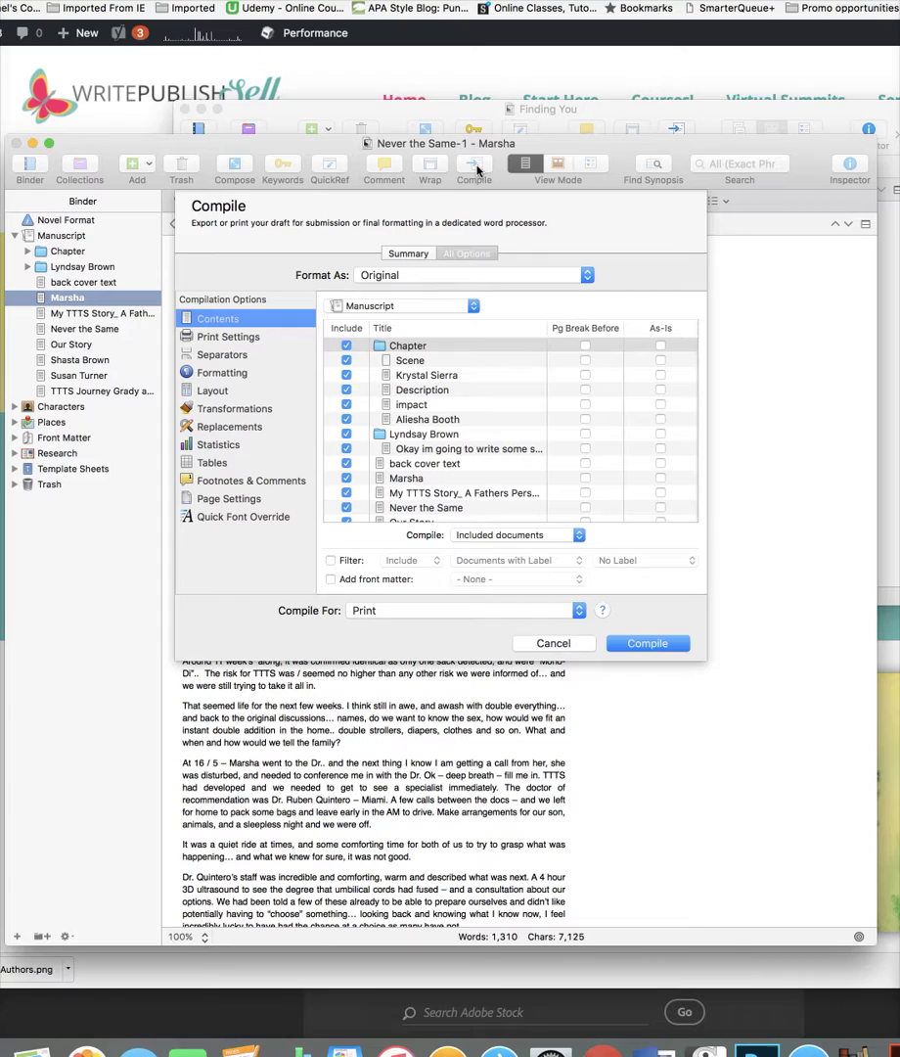
click(227, 376)
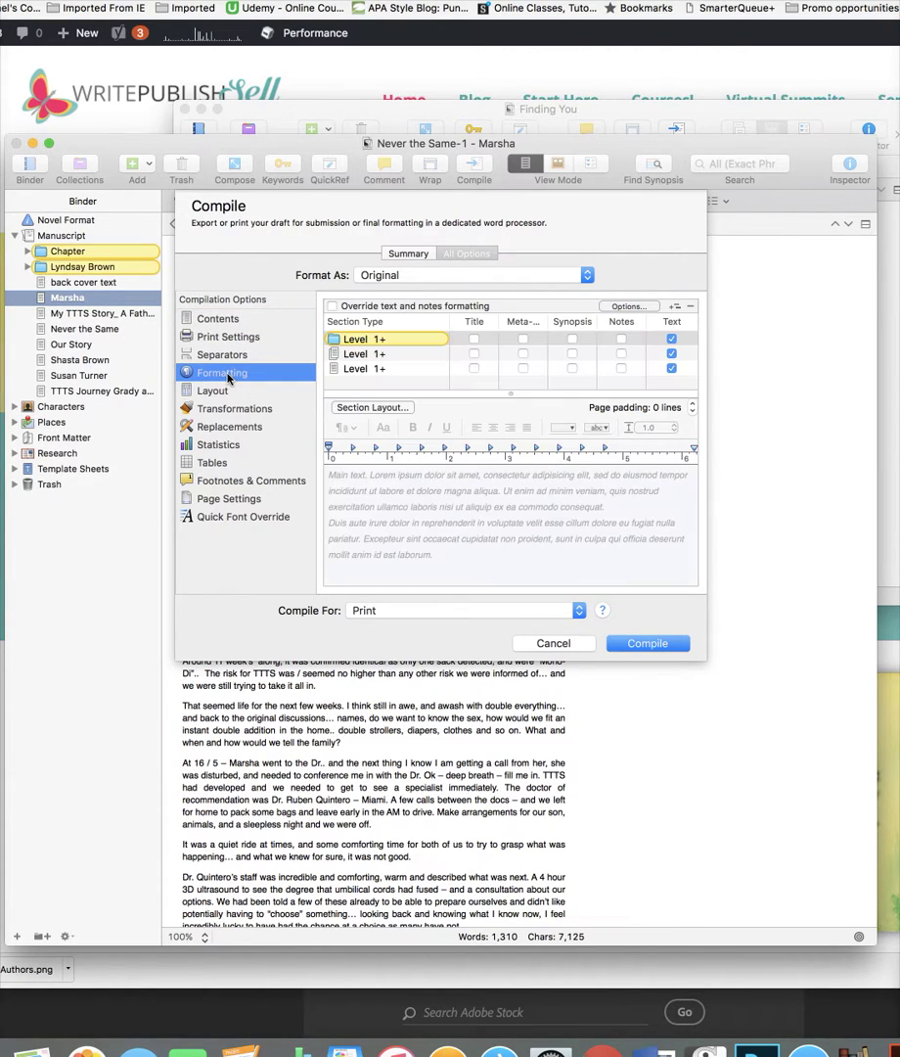
click(216, 319)
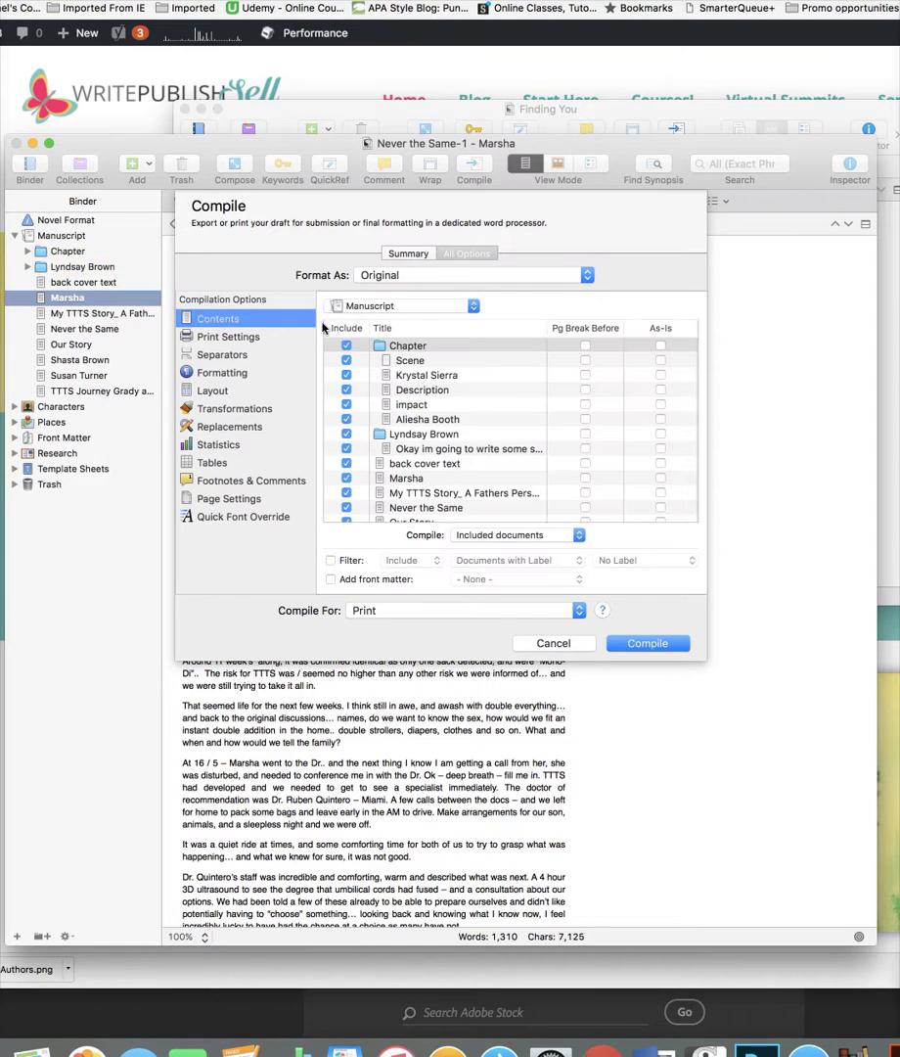
scroll(612, 489, down, 3)
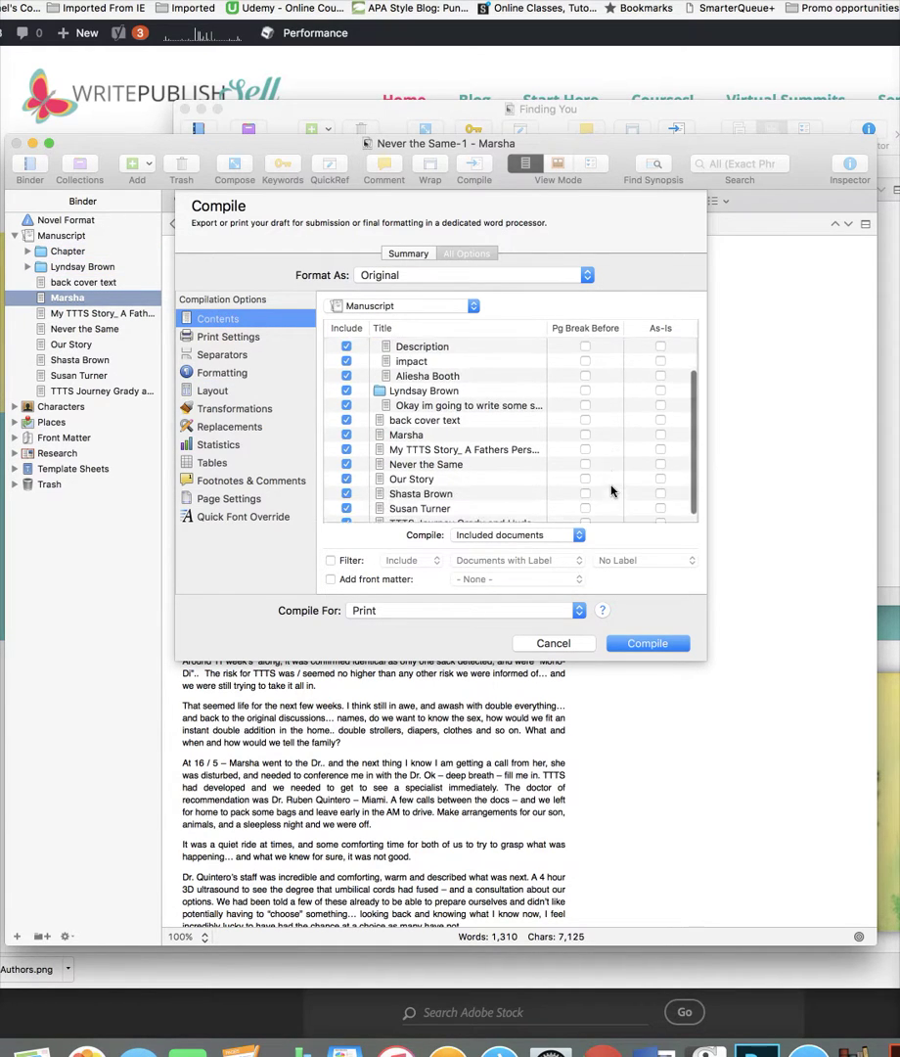
click(578, 610)
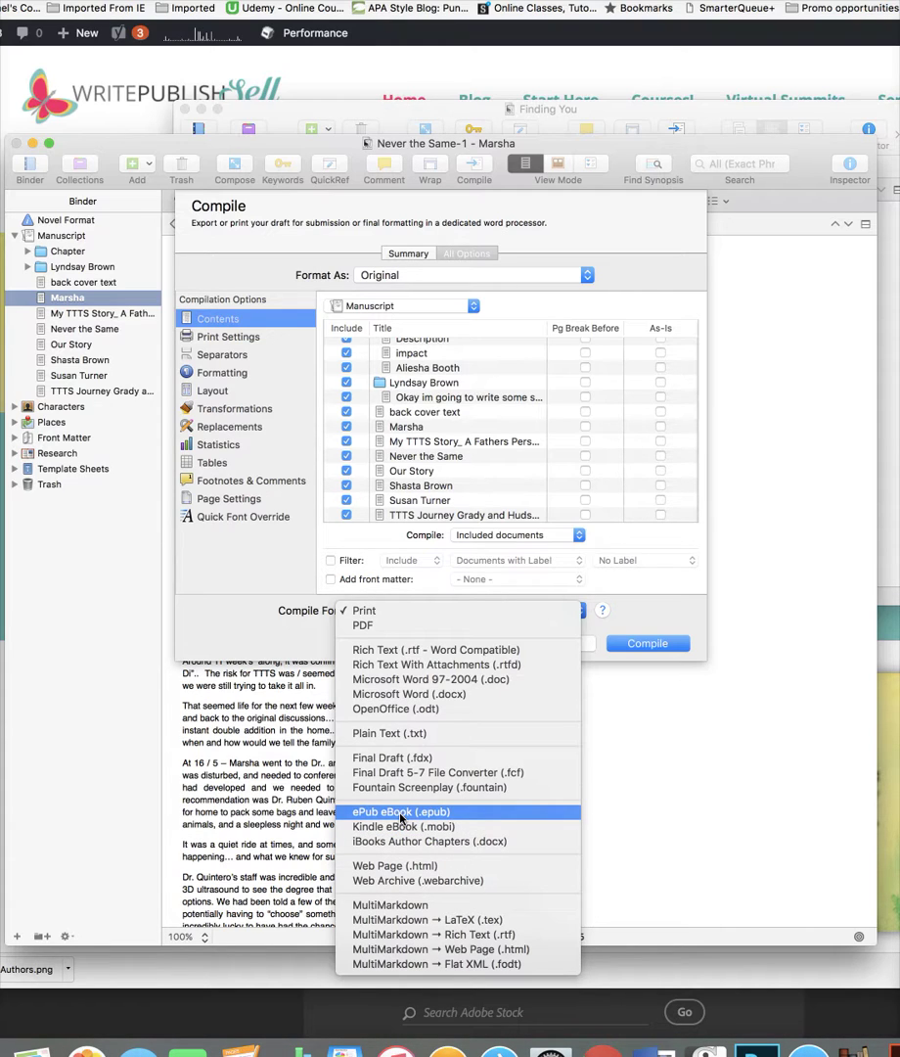
- Switch the compile output from Print to ePub, then to Kindle eBook (.mobi)
click(400, 815)
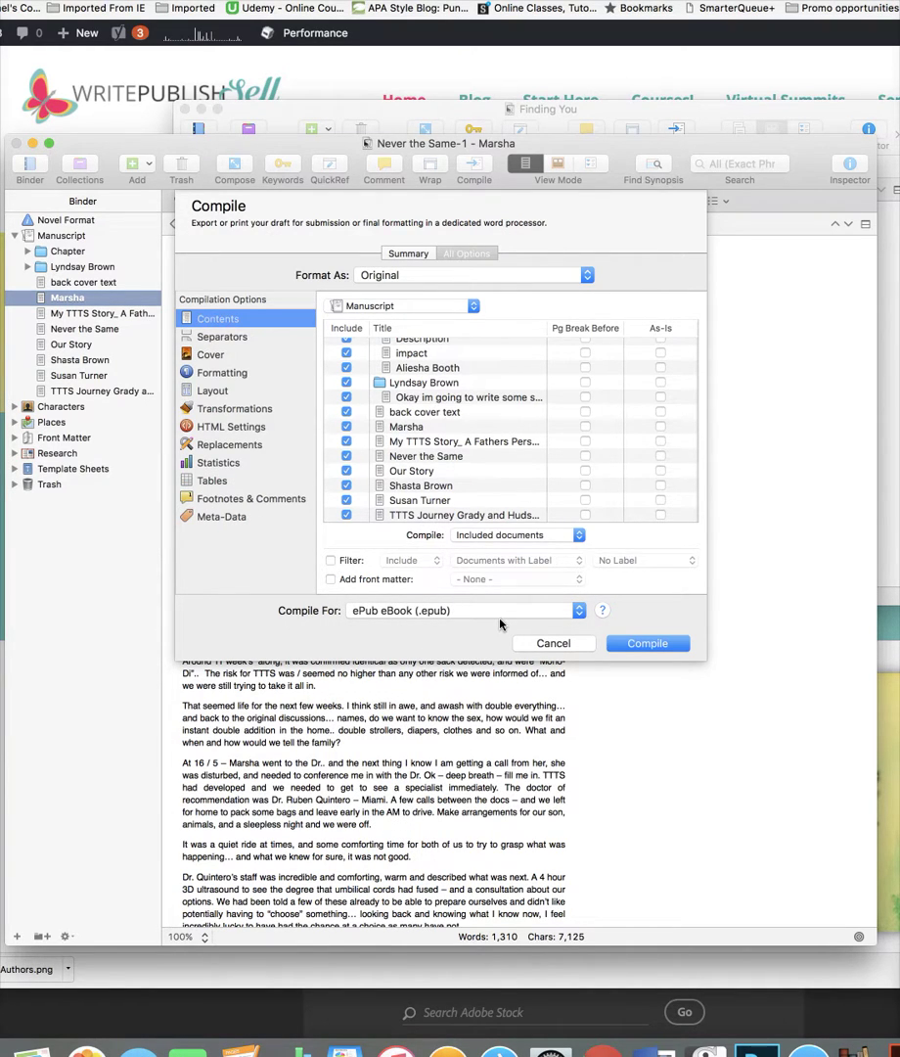
click(579, 612)
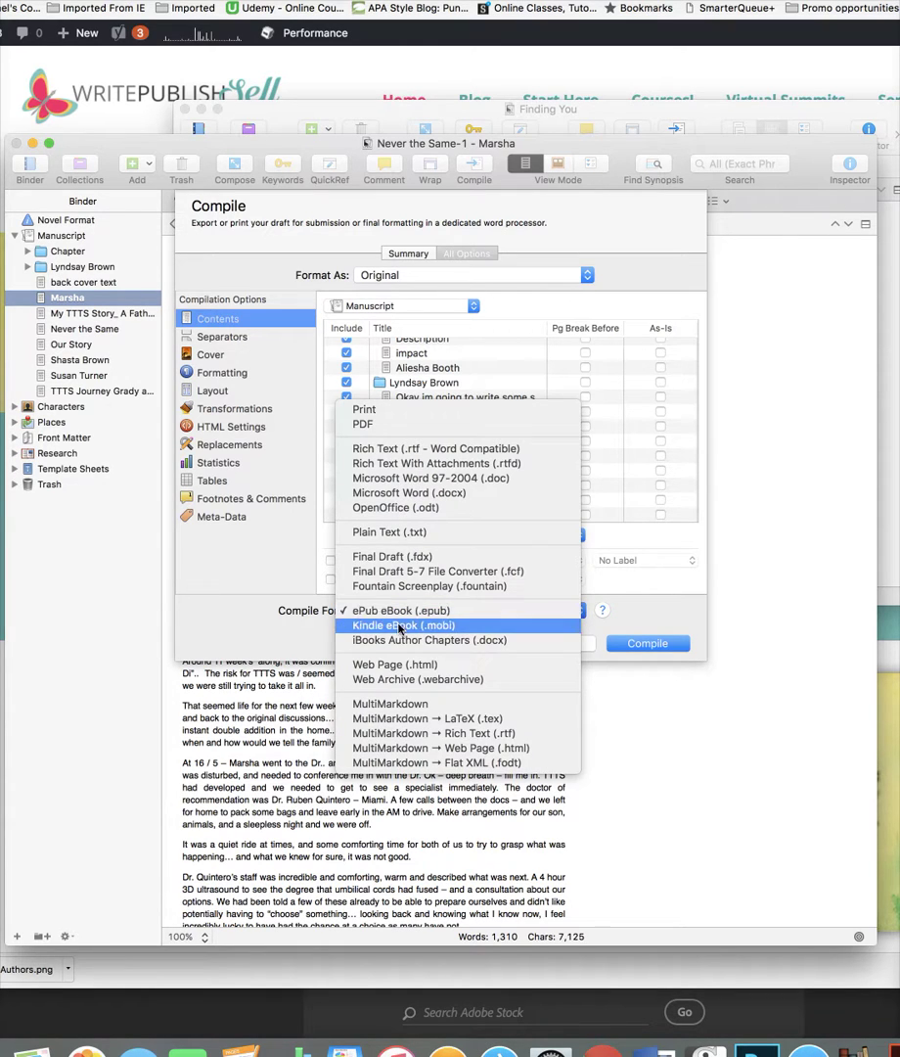
click(573, 625)
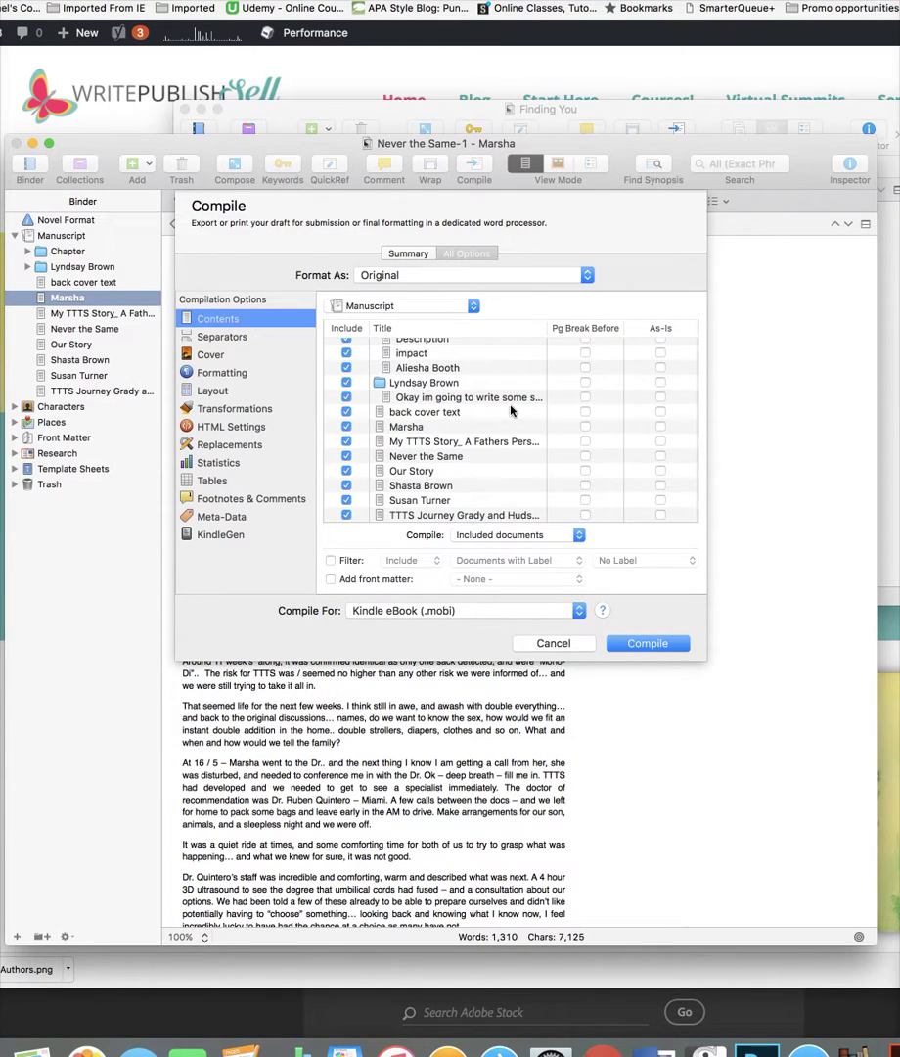
scroll(509, 407, up, 4)
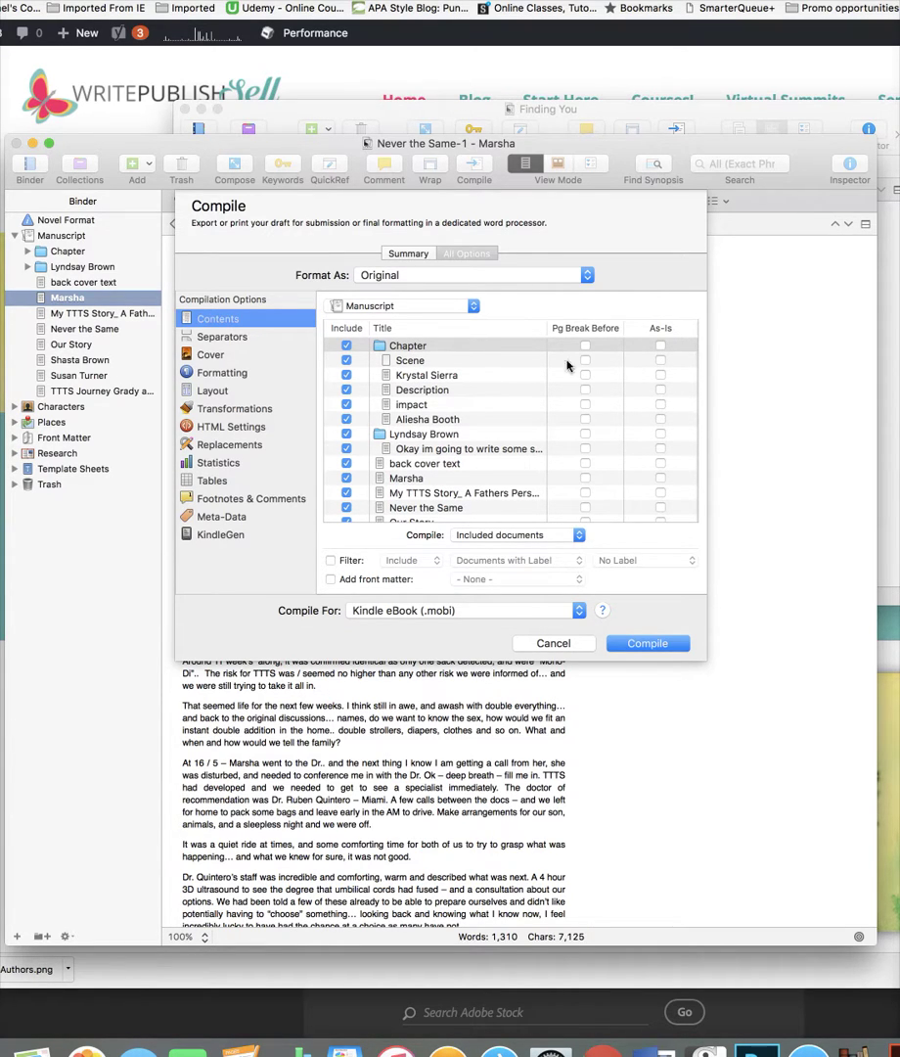
scroll(528, 399, down, 3)
scroll(521, 399, up, 3)
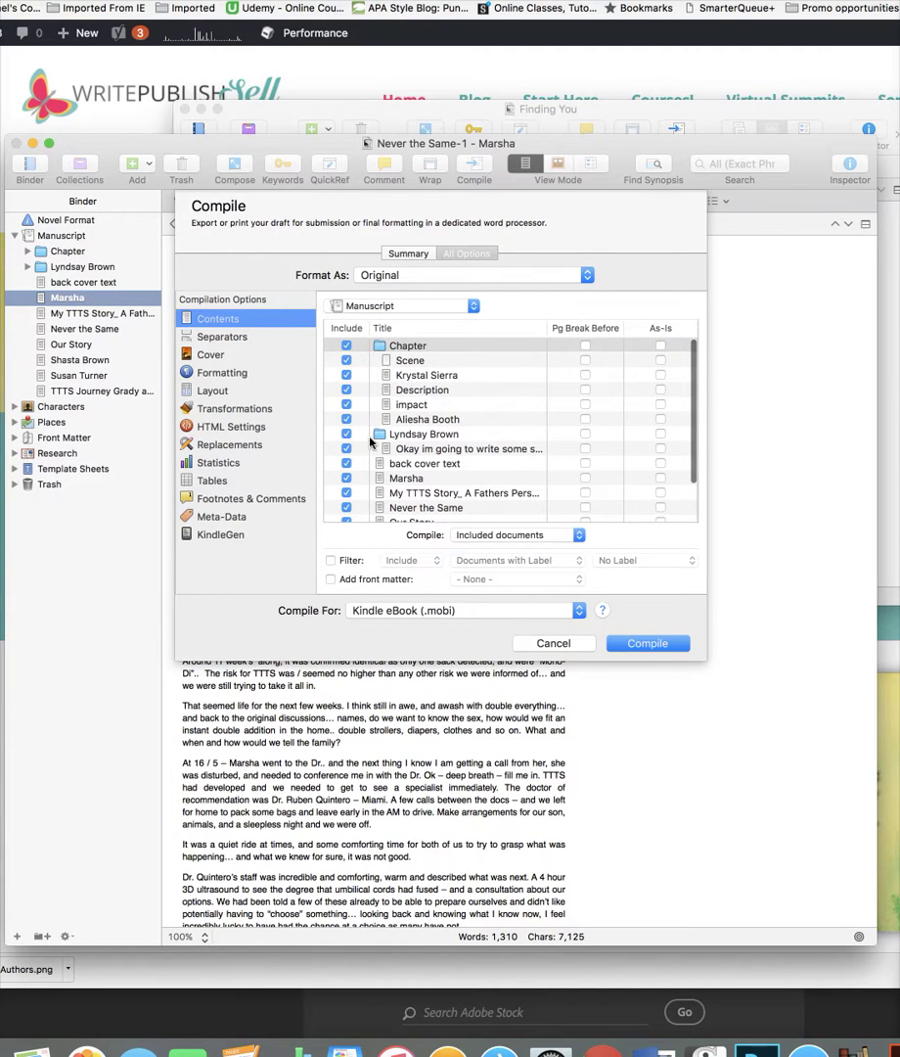
scroll(494, 430, down, 2)
scroll(494, 430, down, 2)
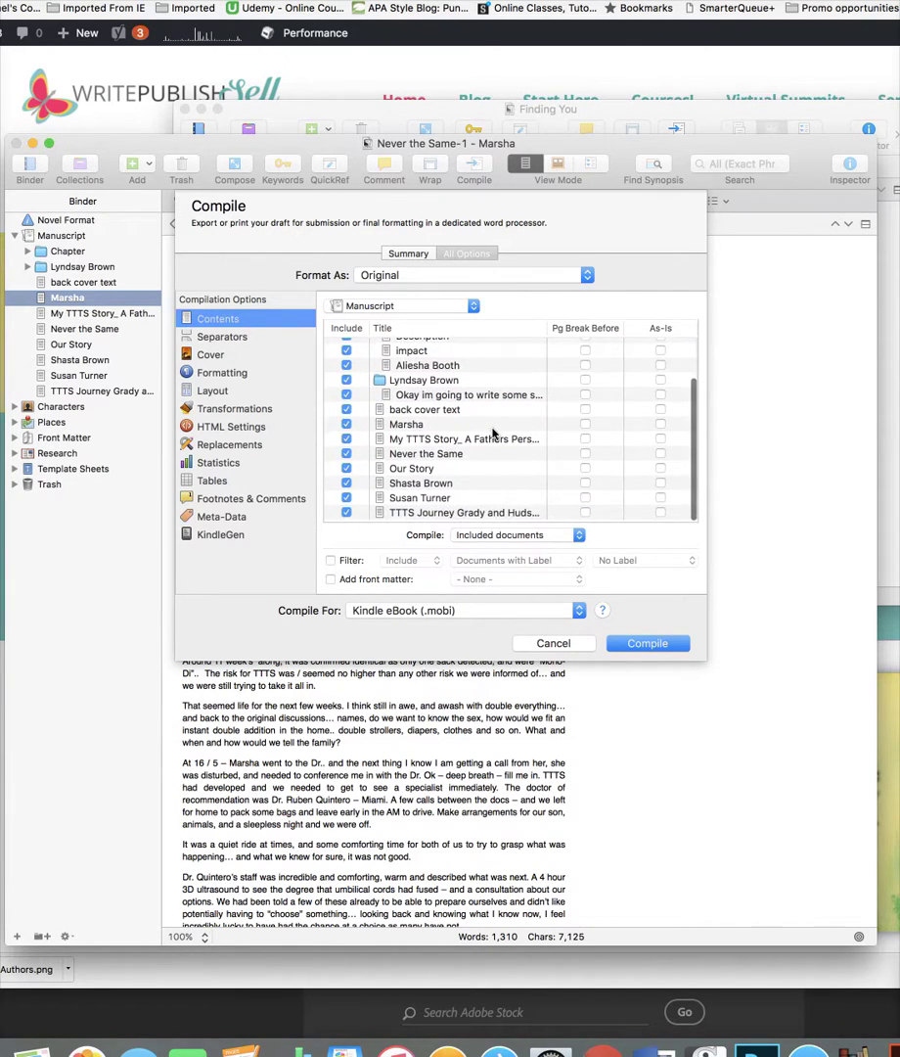
scroll(420, 406, up, 5)
- Exclude the Chapter folder, its documents (Scene, Description, impact) and the second folder from the compile
click(346, 346)
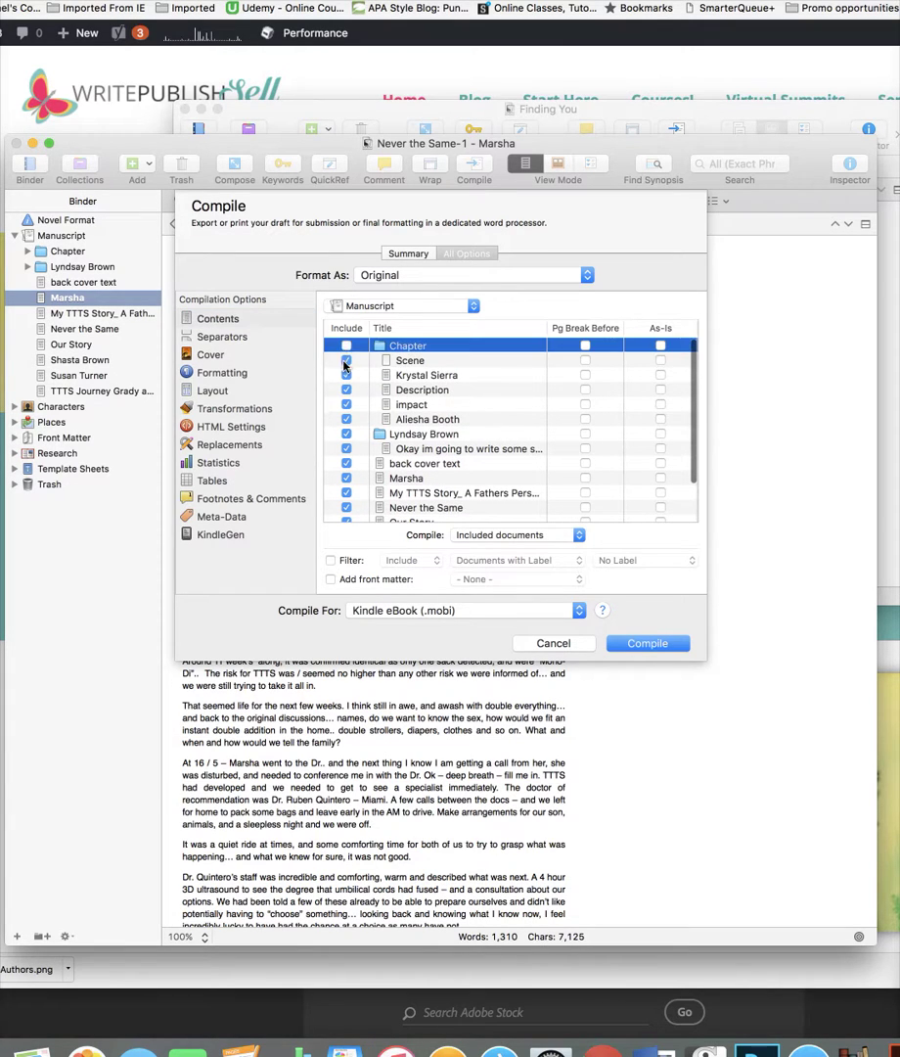
click(346, 360)
click(347, 375)
click(346, 389)
click(346, 404)
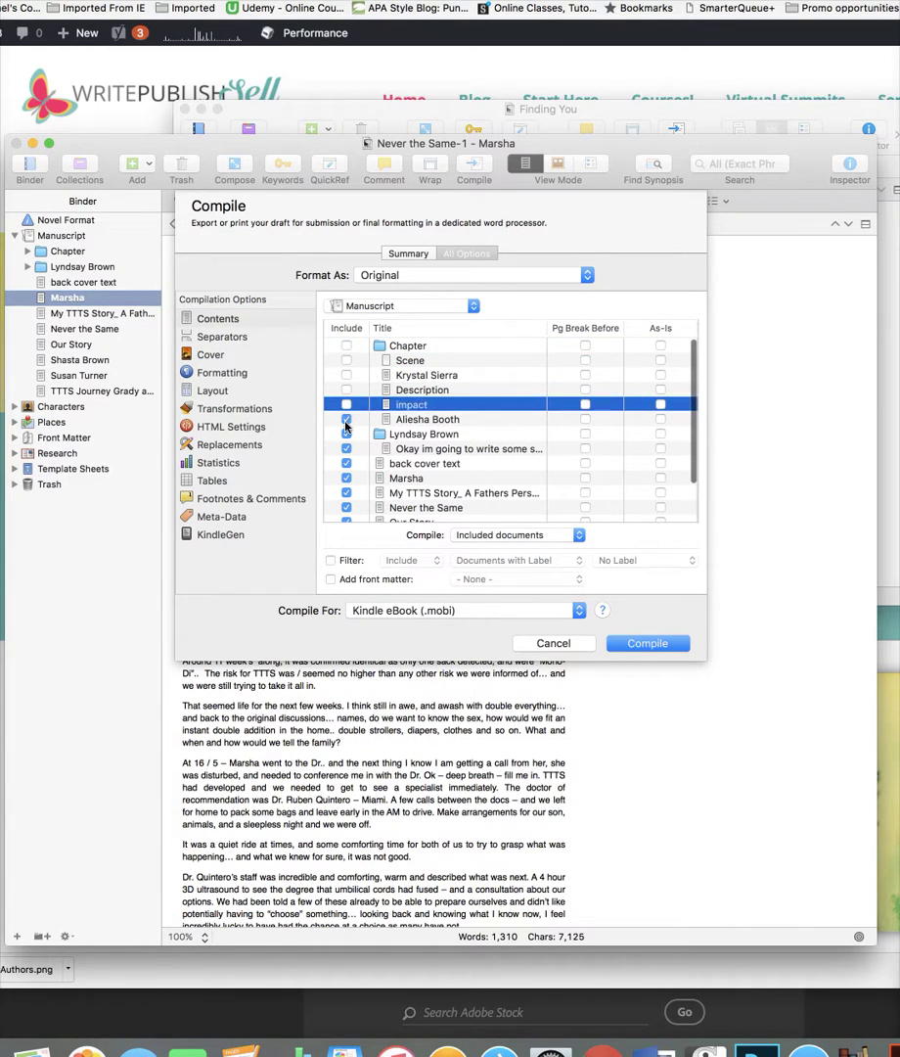
click(346, 419)
click(346, 433)
scroll(494, 448, down, 3)
scroll(489, 446, up, 1)
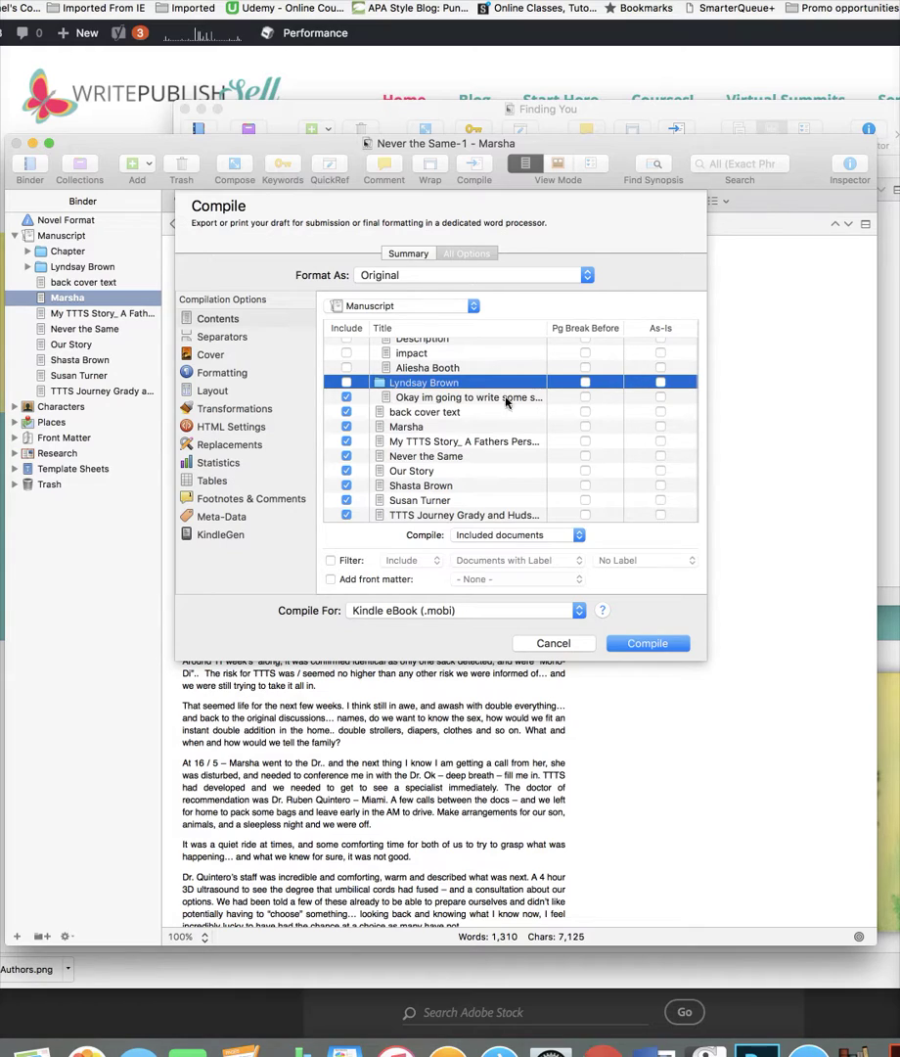
- Add a page break before every remaining document, from back cover text through TTTS Journey
click(585, 396)
click(586, 413)
click(585, 412)
click(585, 426)
click(585, 441)
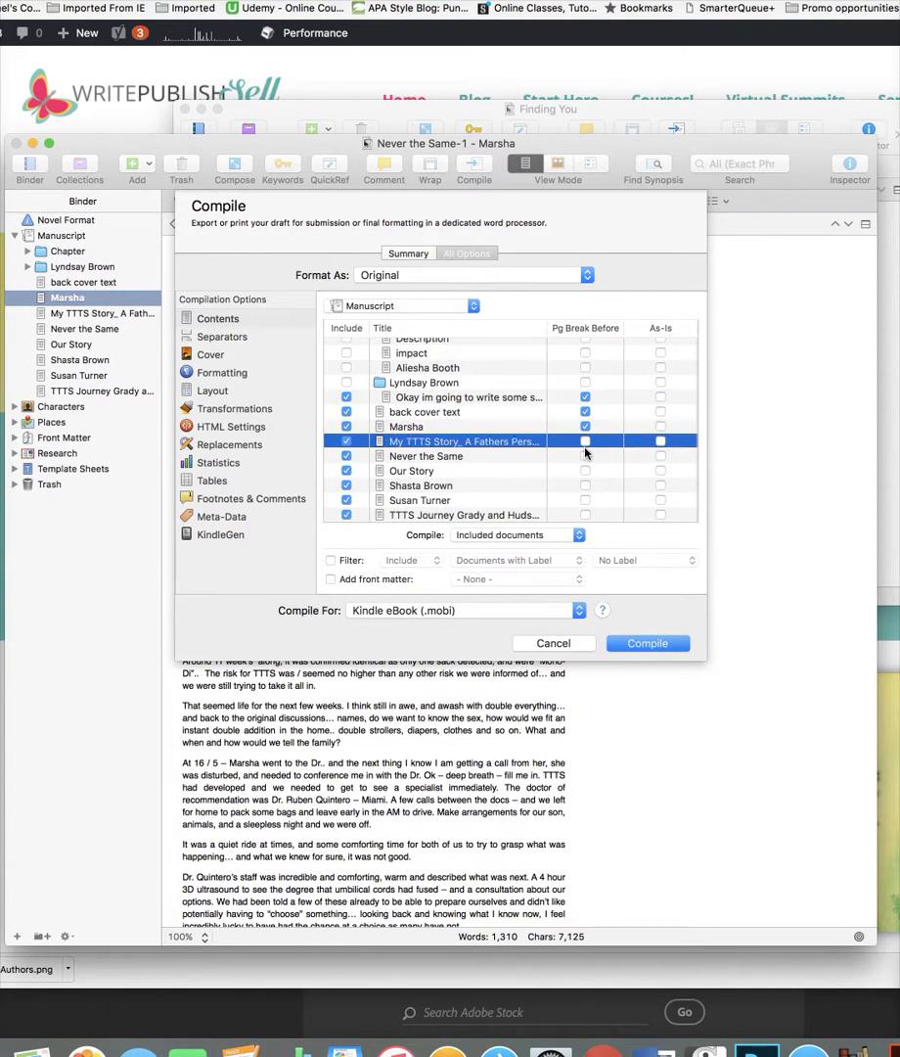
click(585, 456)
click(585, 441)
click(585, 471)
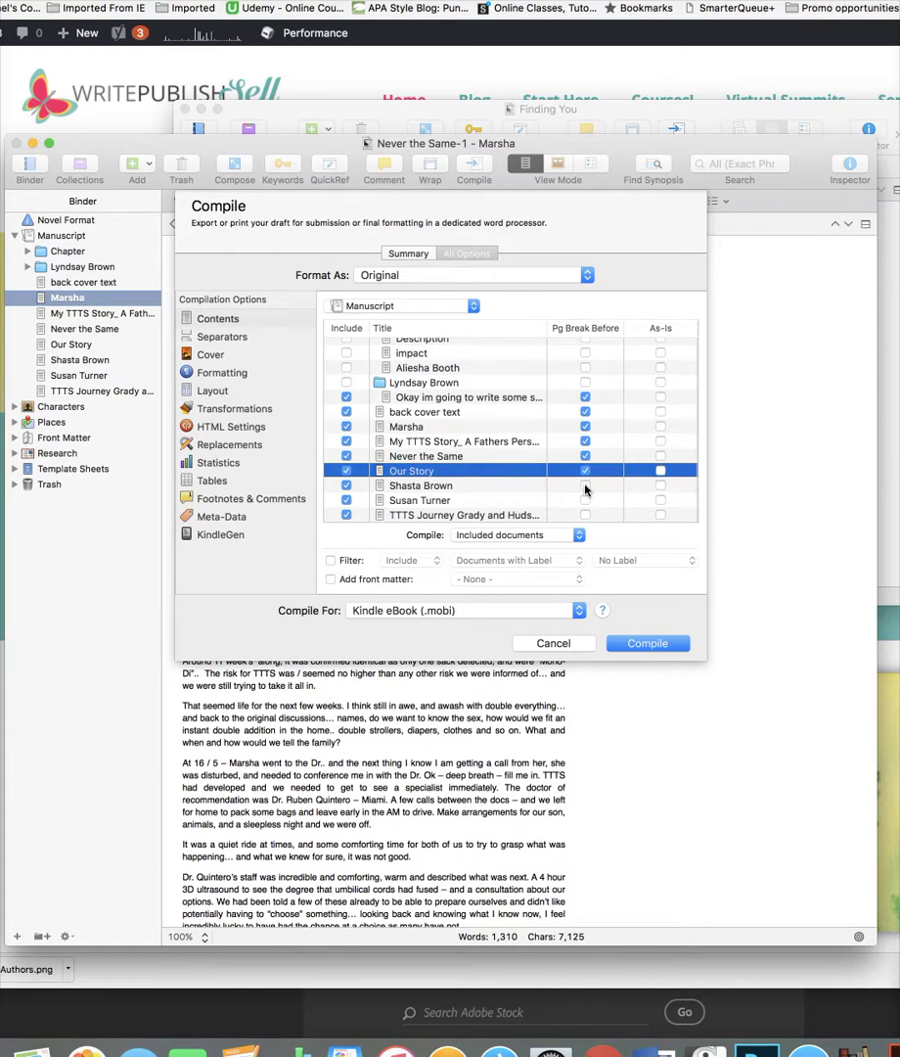
click(585, 485)
click(585, 500)
click(585, 515)
- Compile the manuscript with these Kindle settings
scroll(529, 489, down, 1)
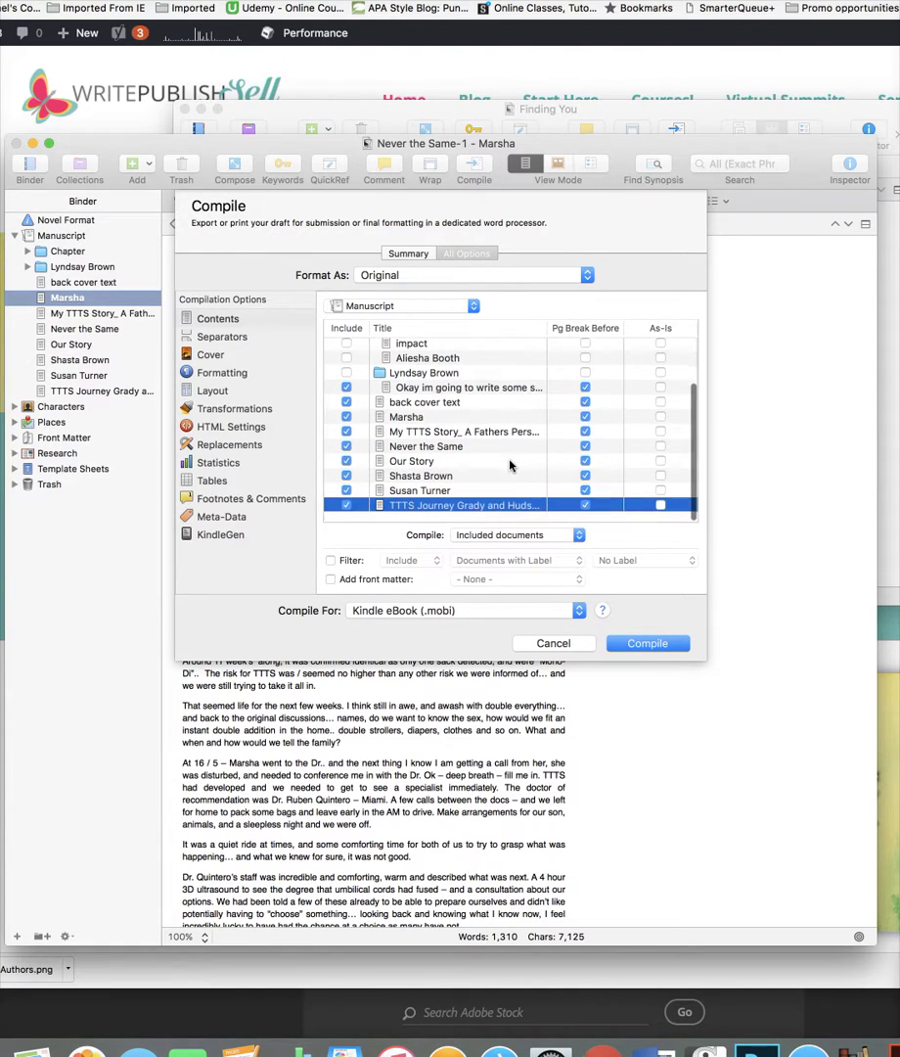
scroll(509, 507, up, 1)
click(641, 643)
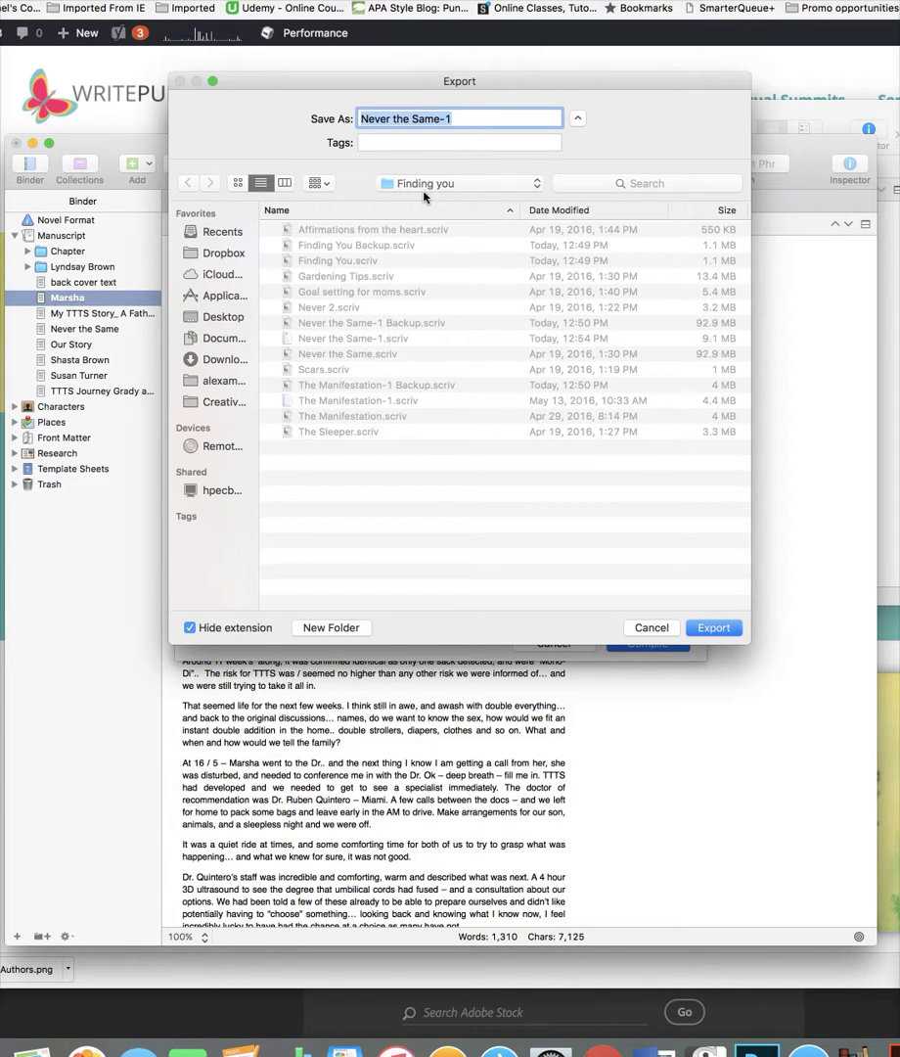
- Export the compiled Kindle file as Never the Same-1 into the Finding you folder
click(715, 635)
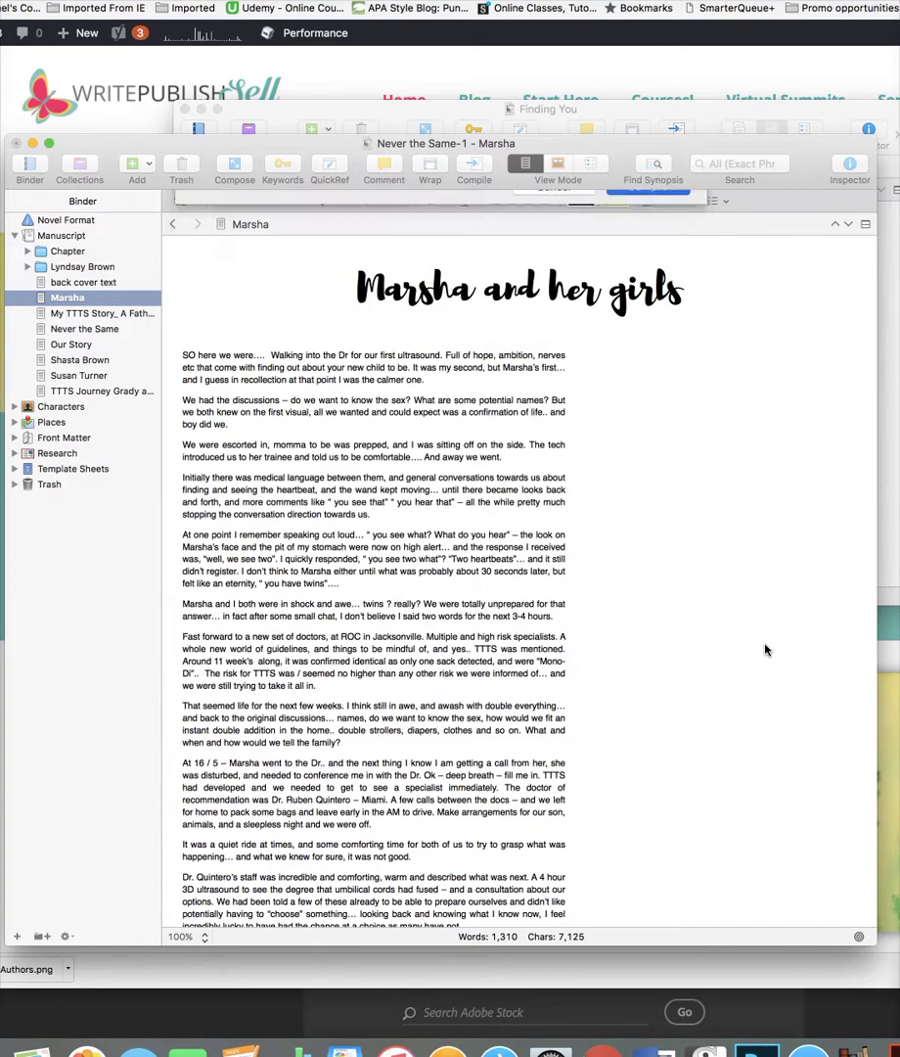
scroll(541, 569, down, 5)
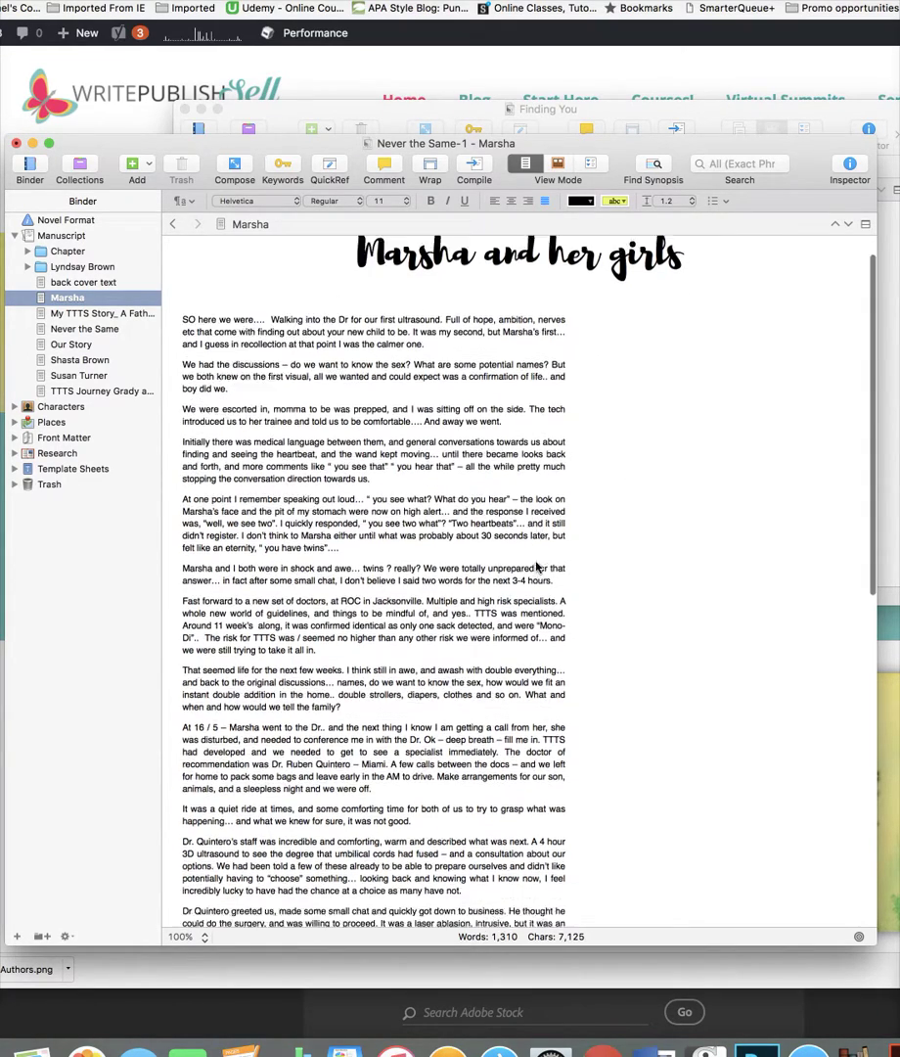
scroll(541, 569, down, 4)
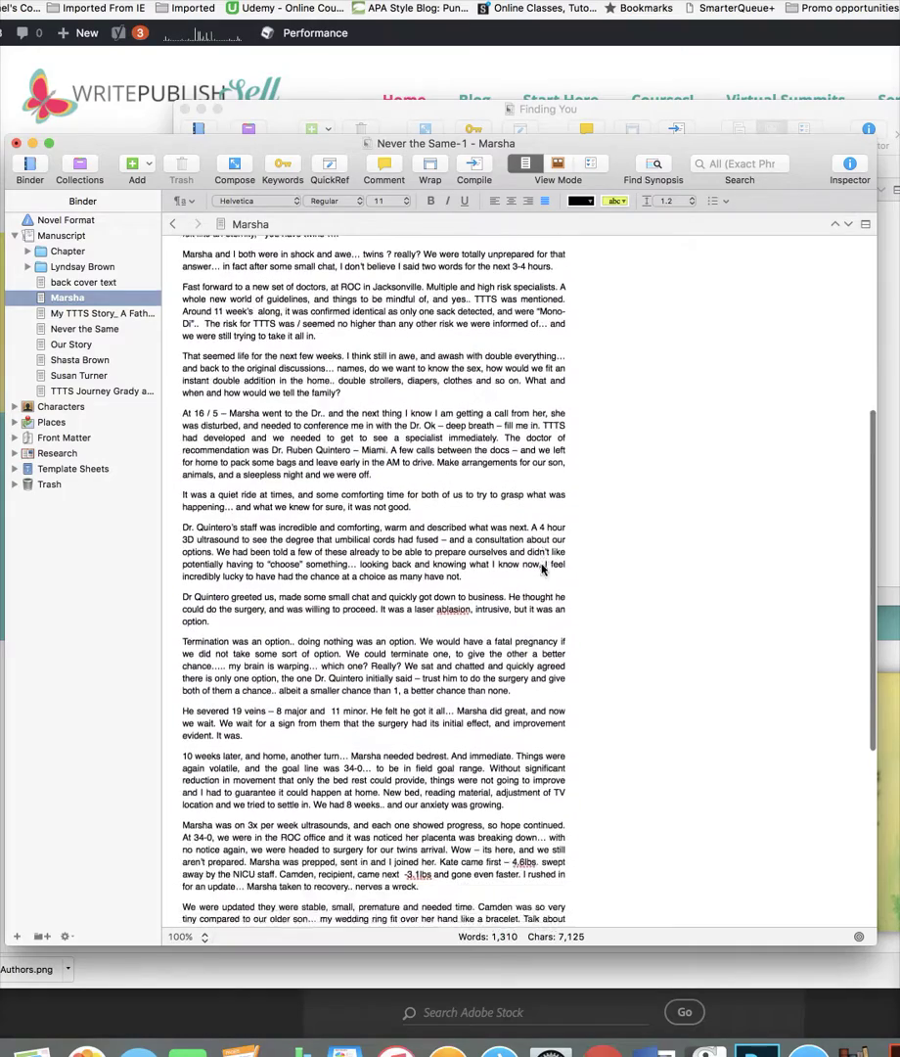
scroll(545, 566, up, 8)
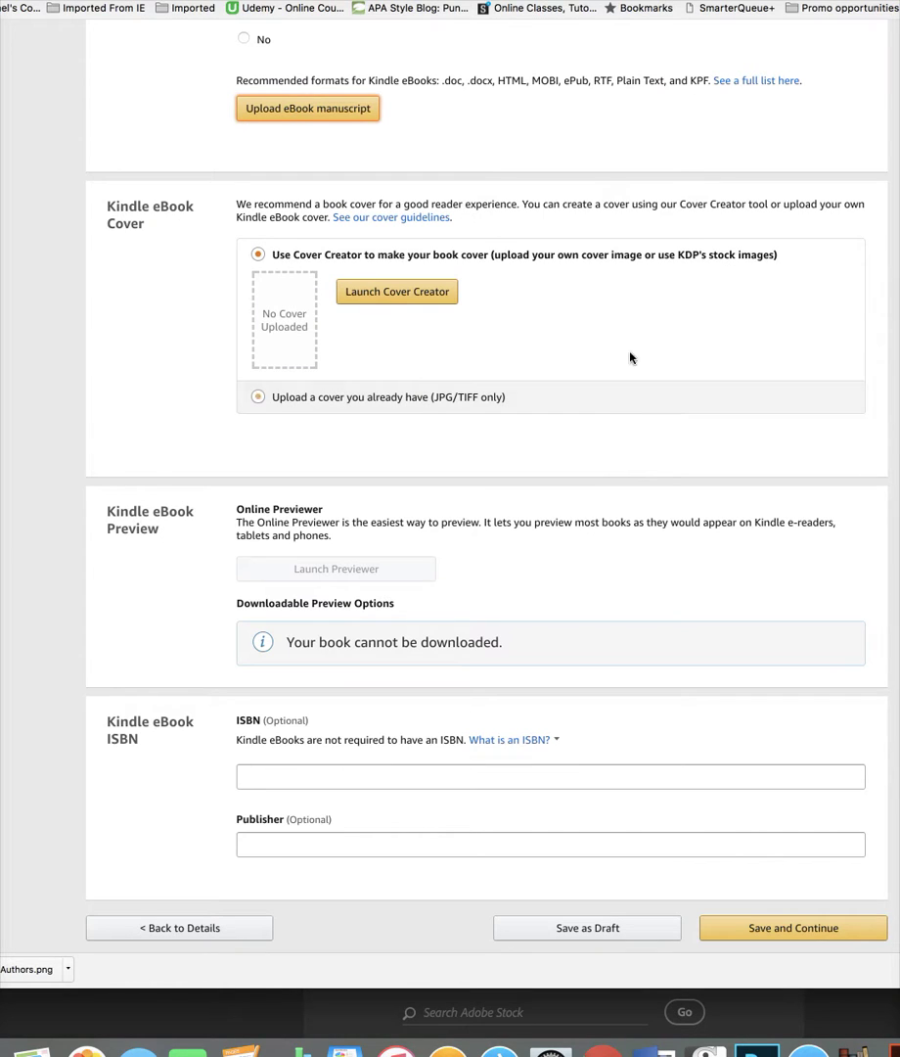
scroll(608, 317, up, 2)
scroll(489, 294, up, 2)
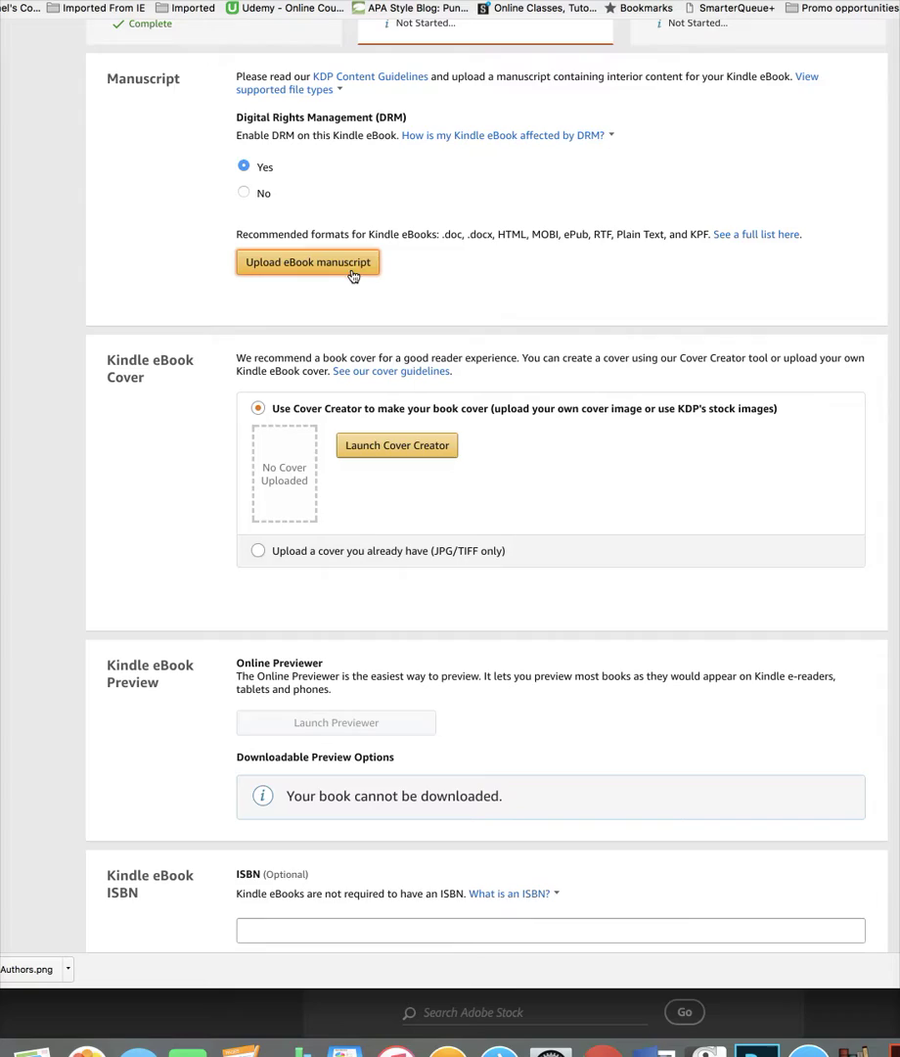
scroll(597, 312, down, 10)
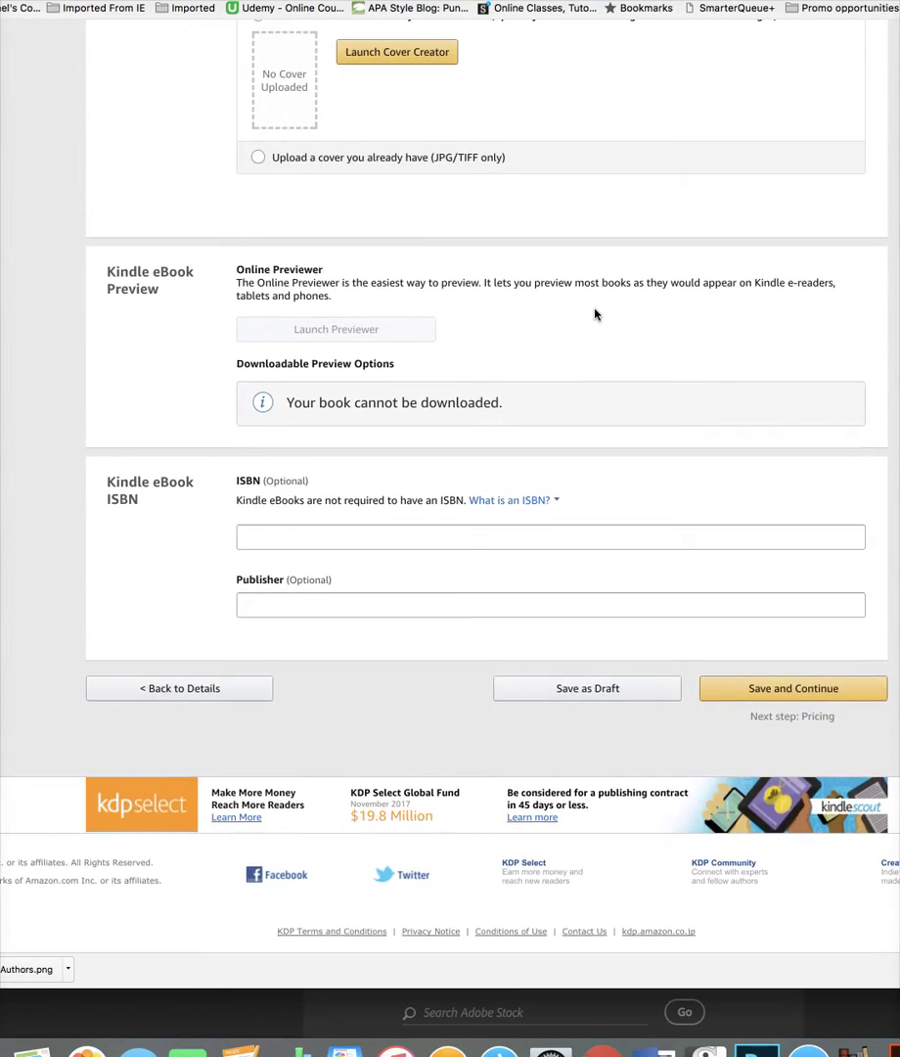
scroll(594, 314, up, 10)
scroll(595, 313, up, 2)
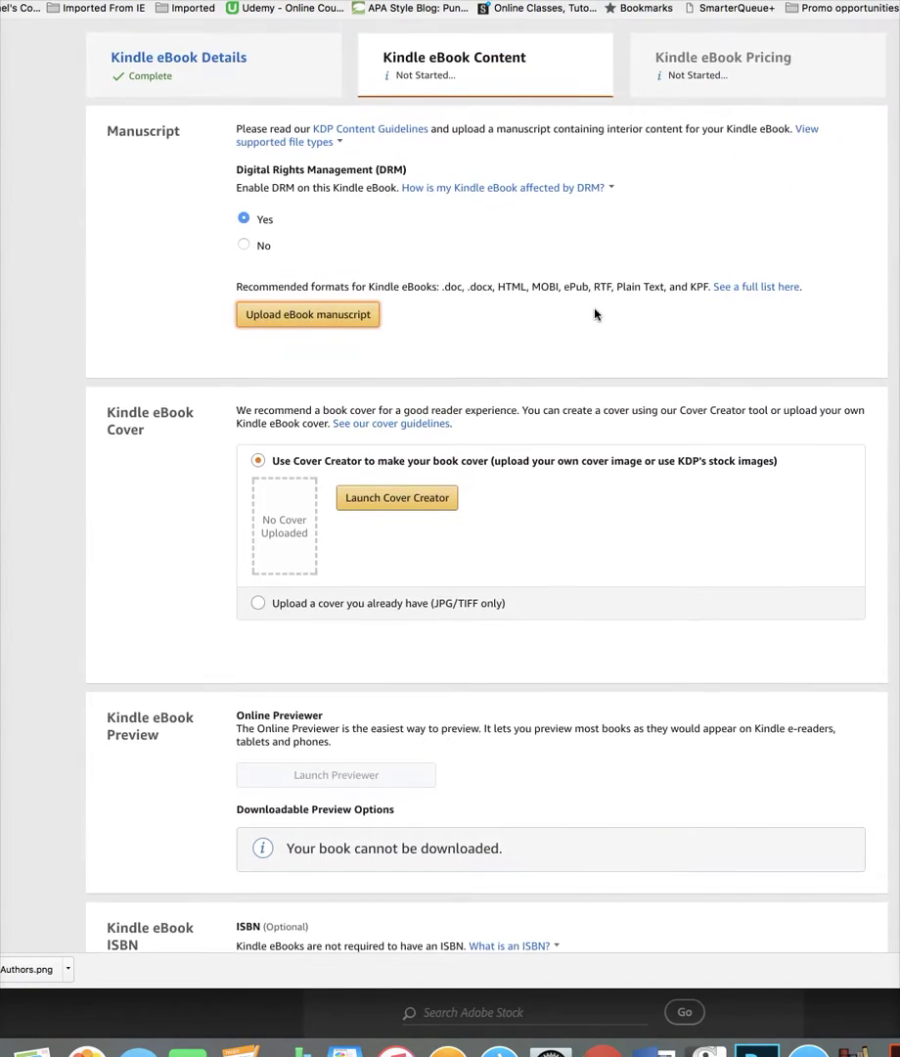
scroll(595, 313, down, 3)
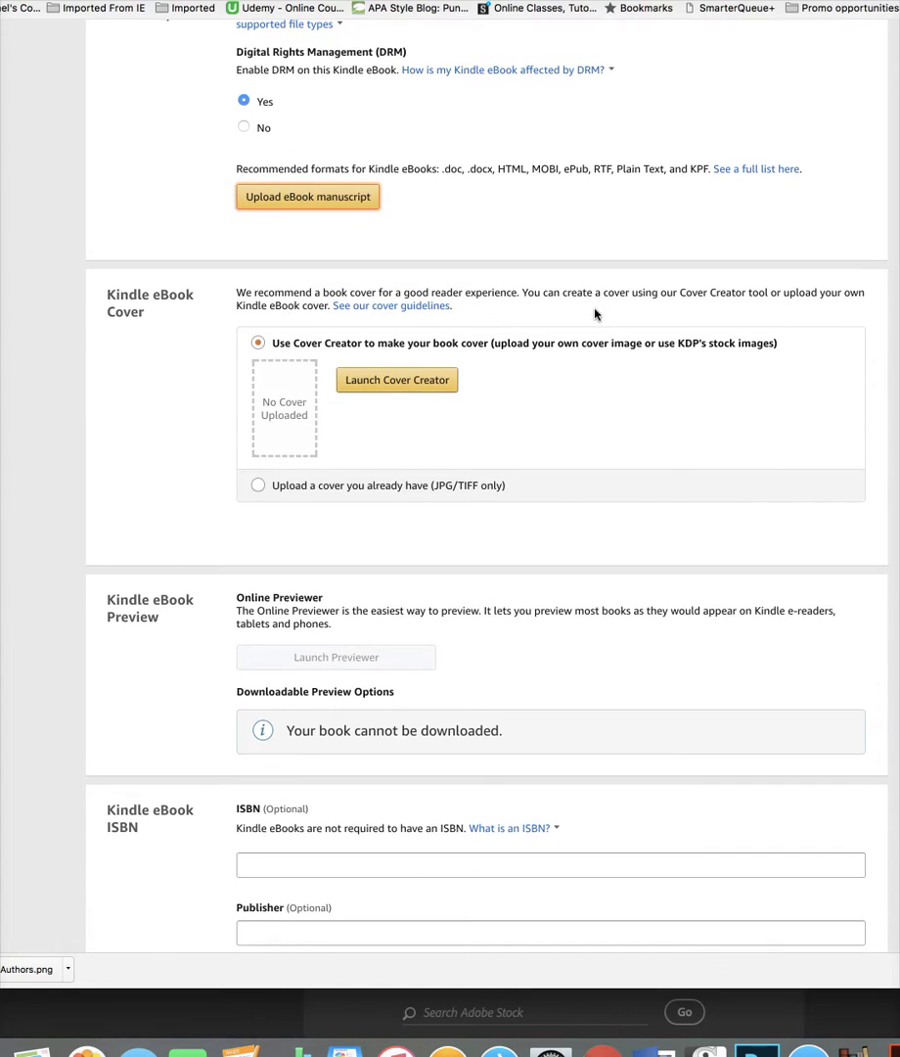
scroll(595, 313, up, 3)
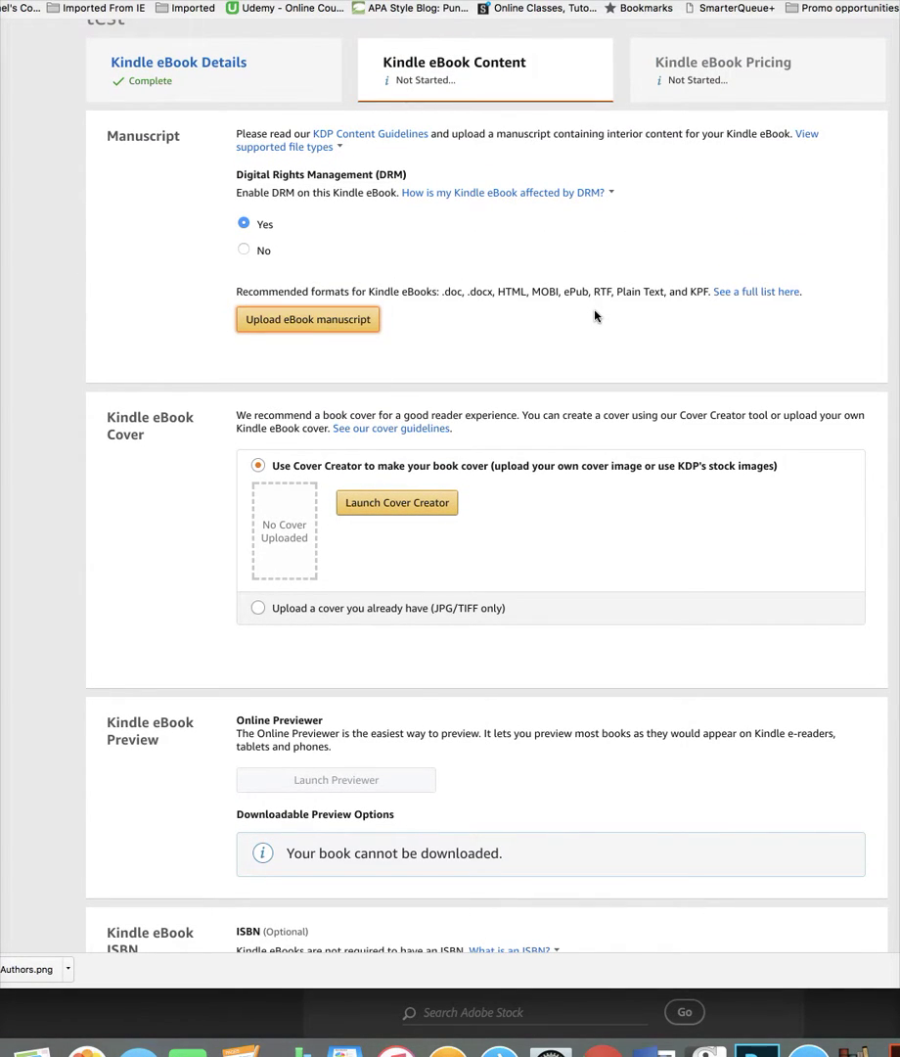
scroll(595, 315, down, 4)
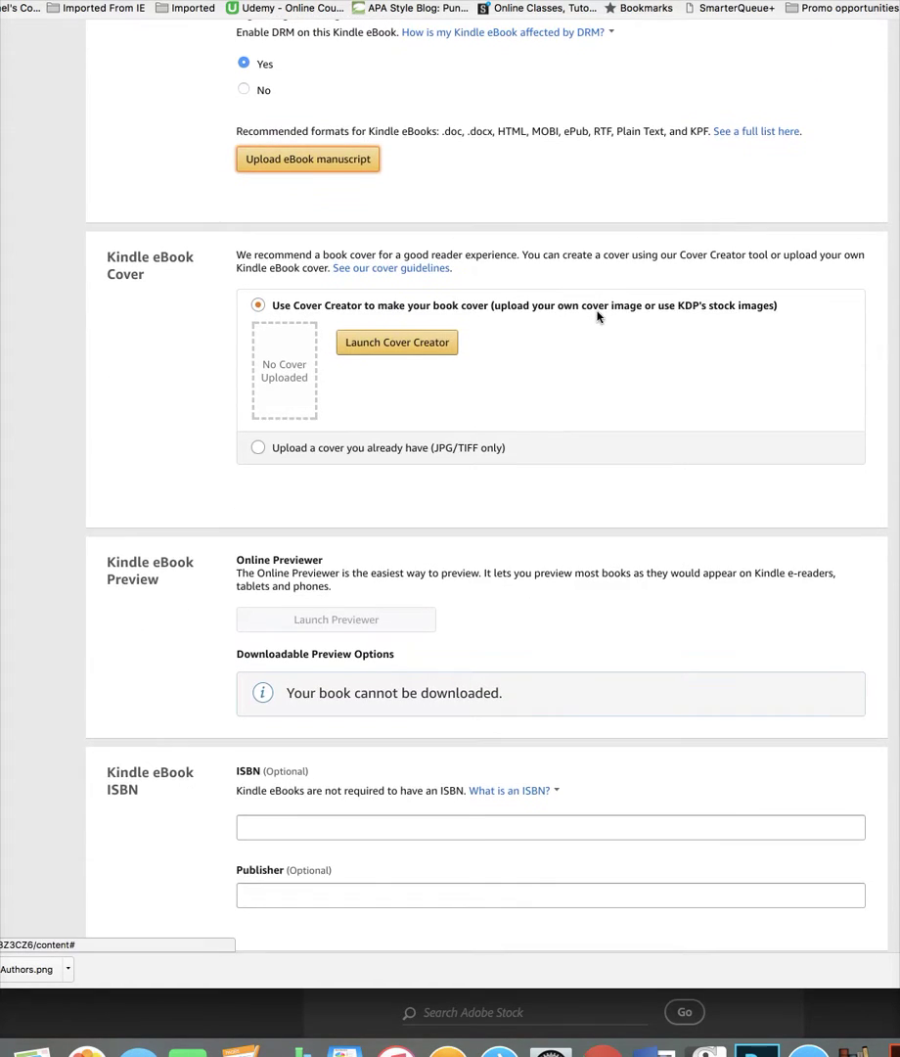
scroll(596, 315, down, 3)
scroll(597, 316, up, 6)
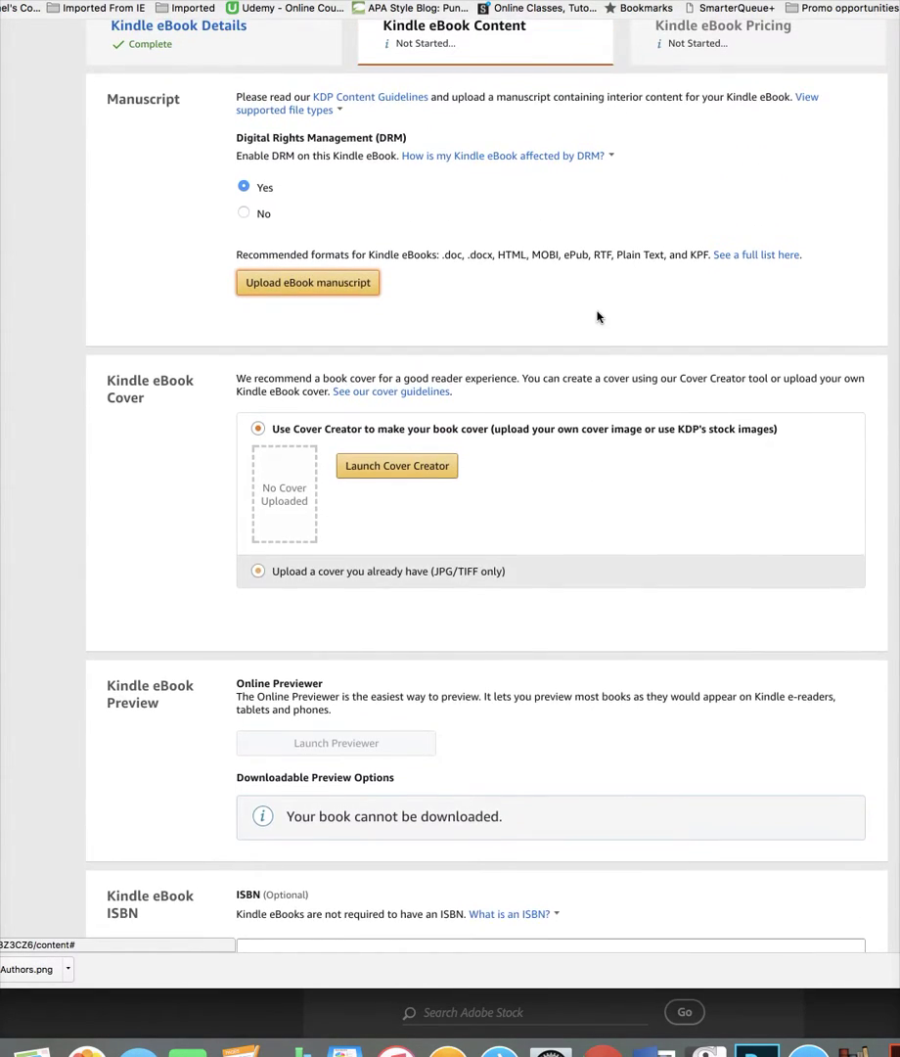
scroll(597, 315, up, 1)
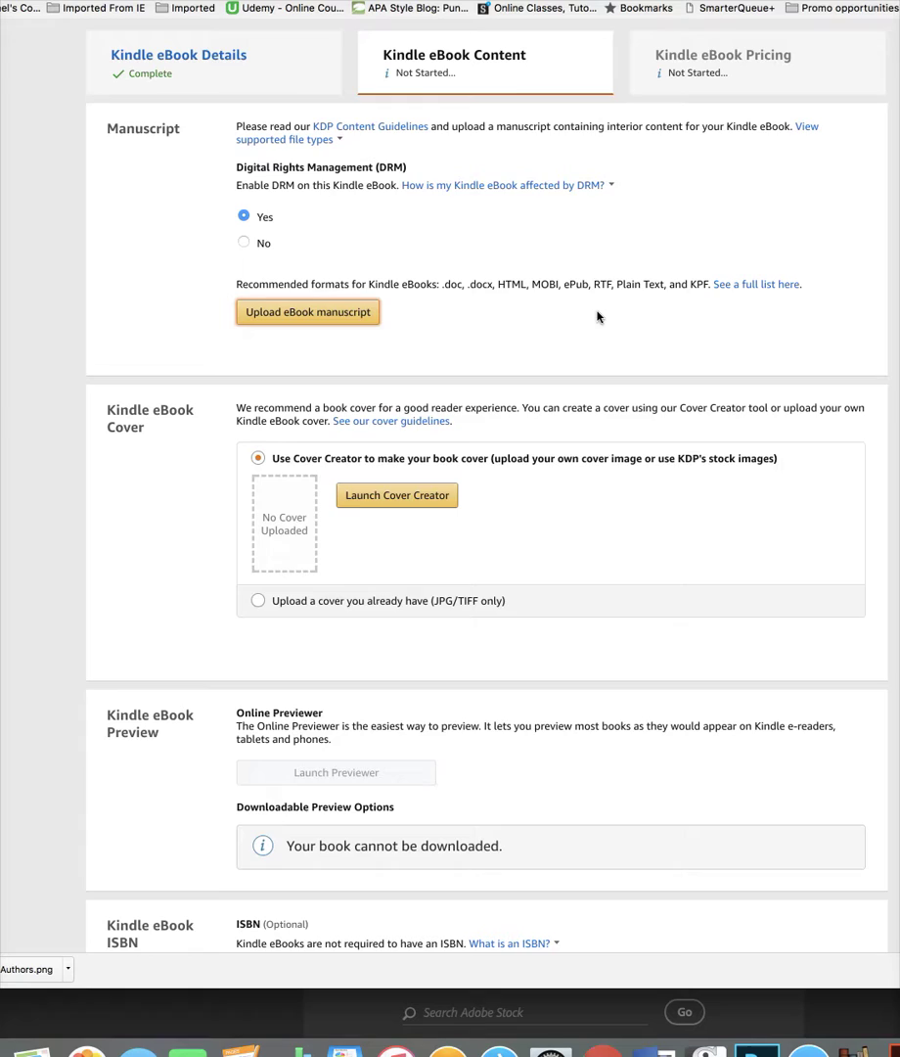
scroll(596, 315, down, 1)
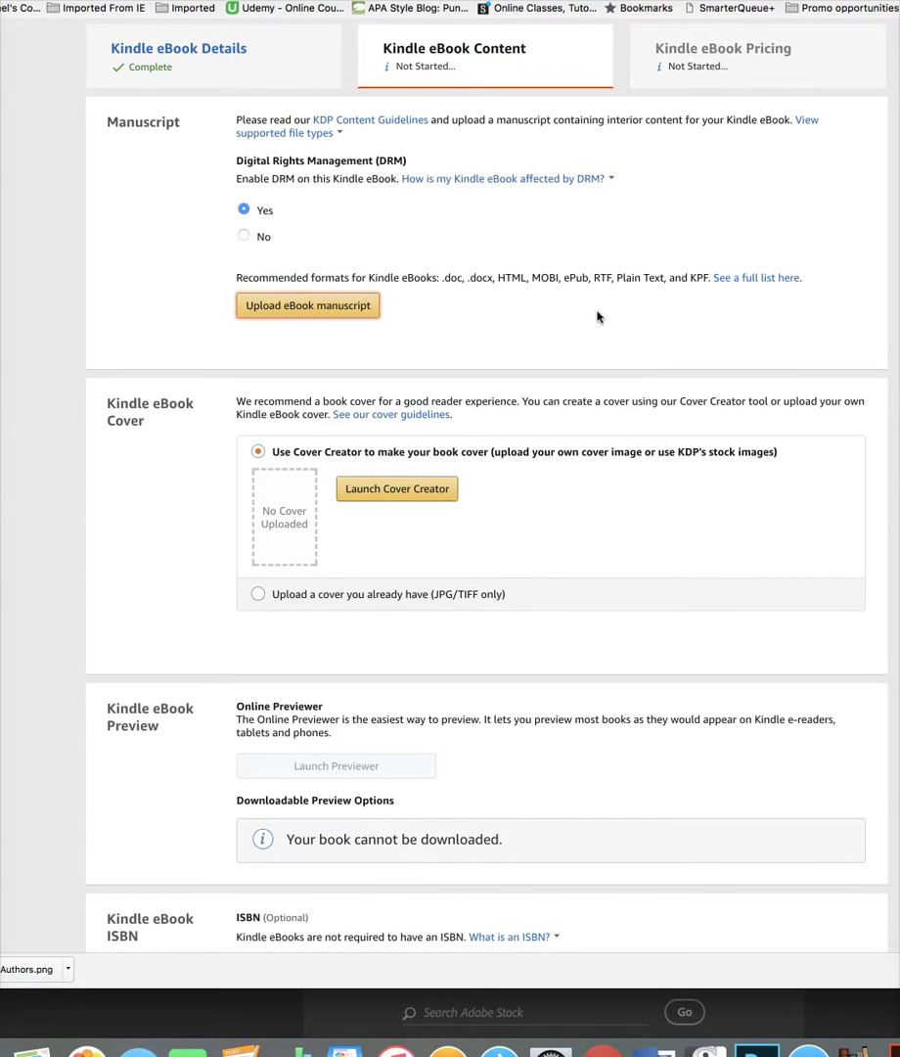
- Upload Never the Same-1.mobi from the Finding you folder as the eBook manuscript
click(302, 307)
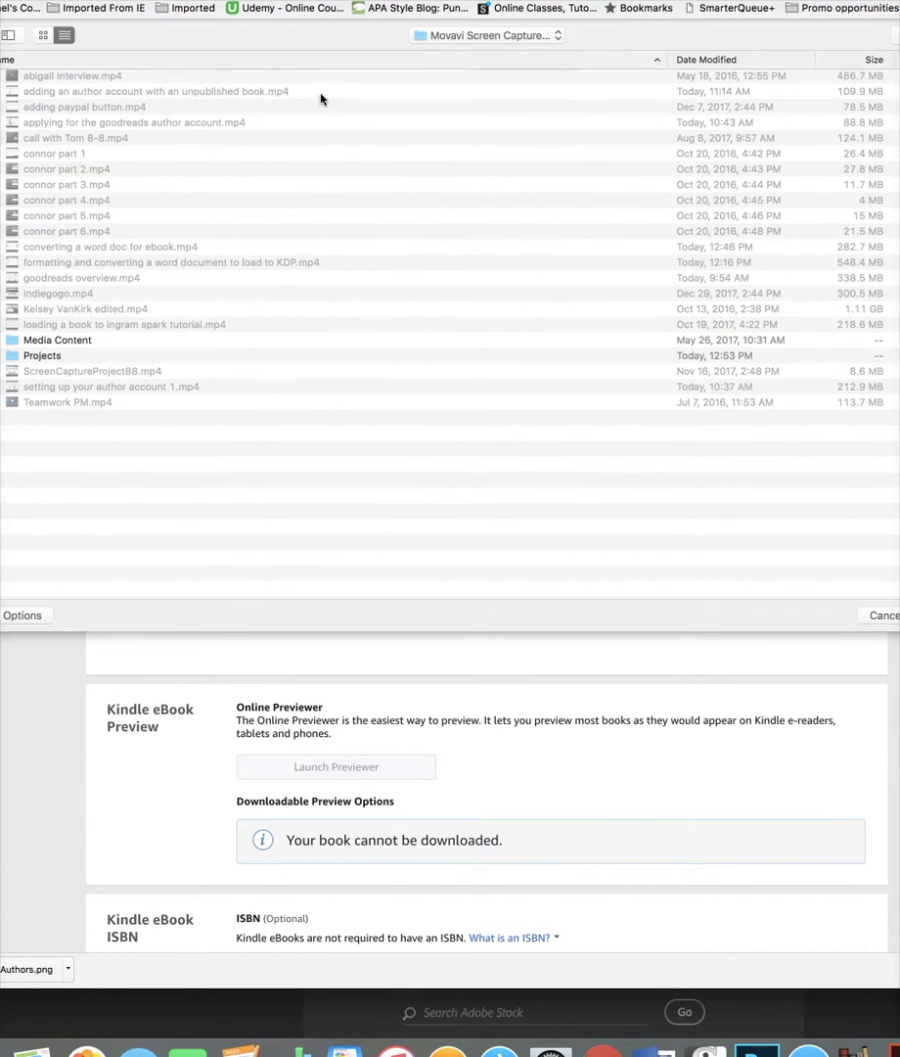
click(479, 38)
click(481, 270)
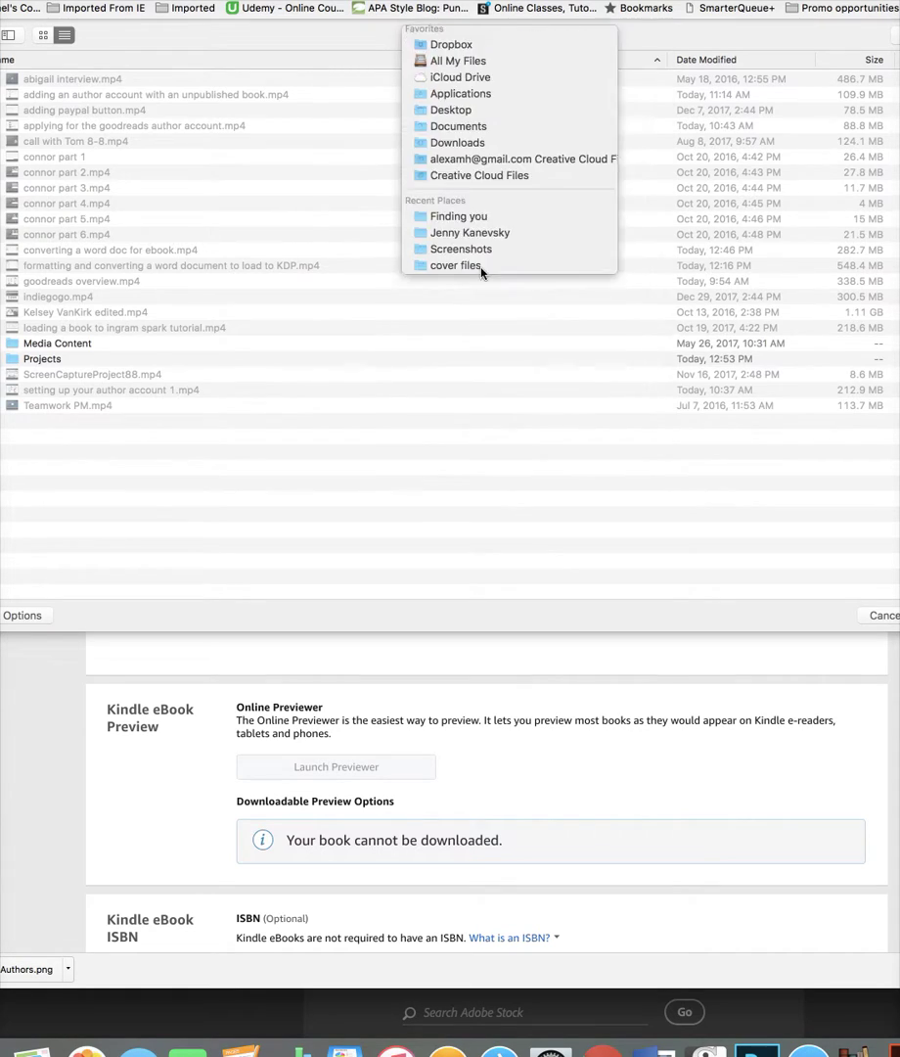
click(54, 174)
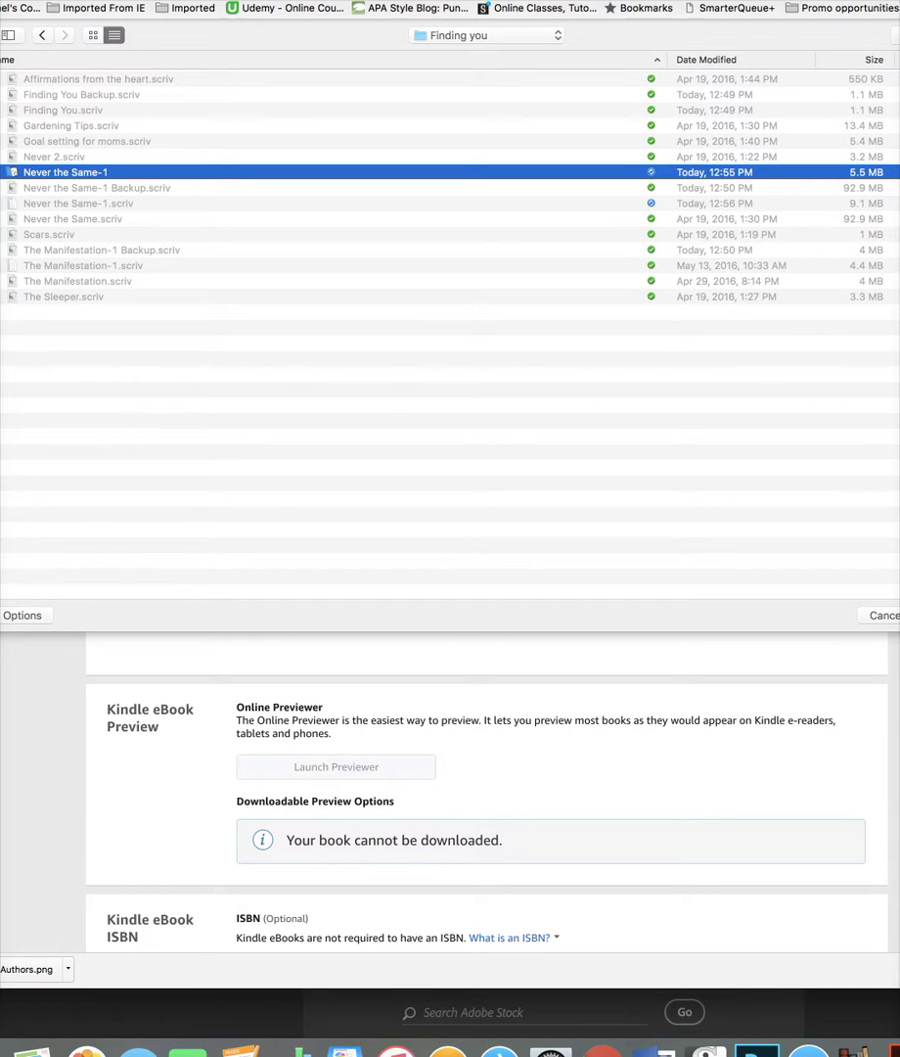
key(Return)
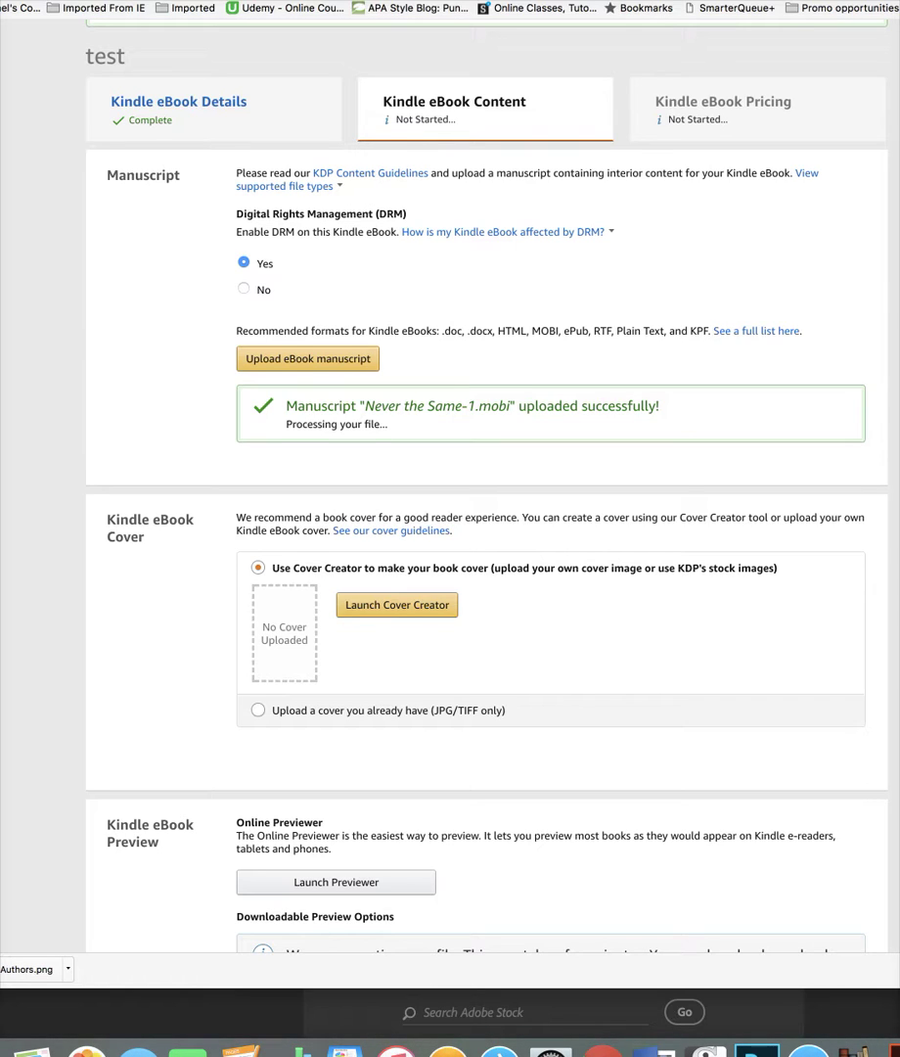
- Launch the Kindle eBook Previewer and view the converted book at its Contents page
scroll(600, 406, down, 6)
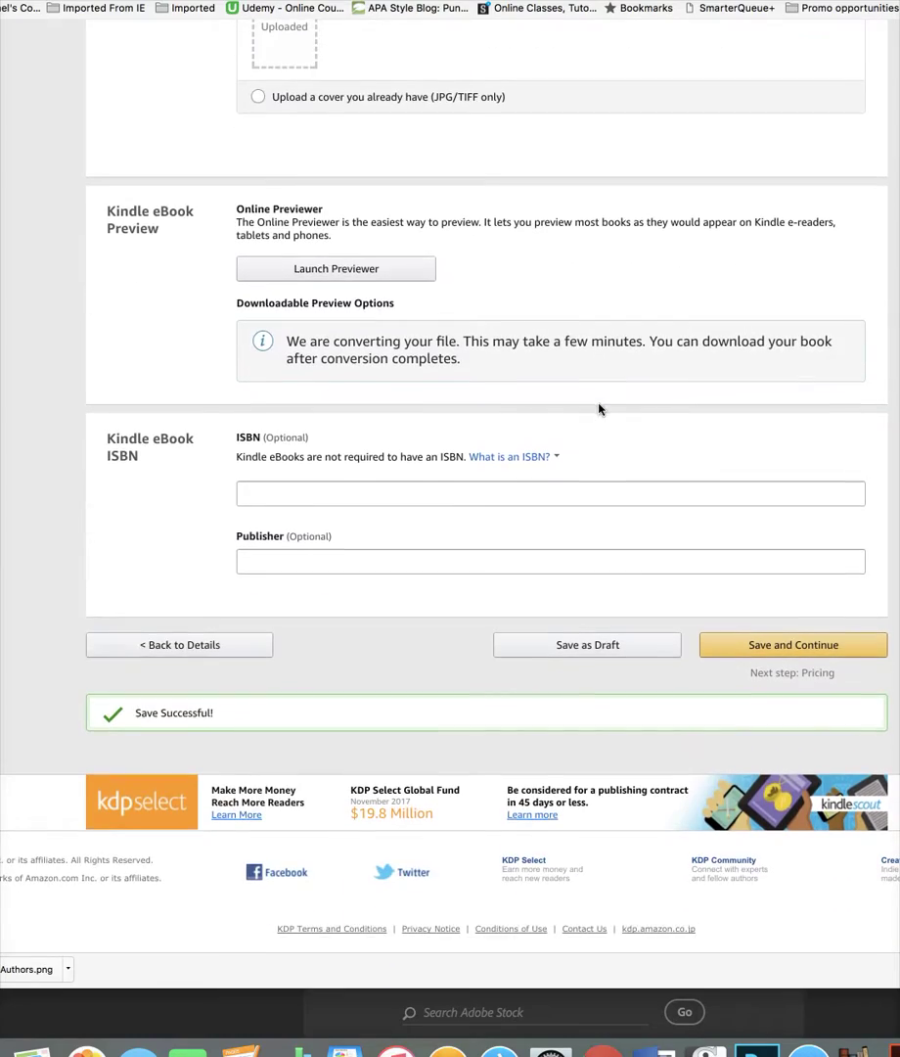
scroll(519, 371, up, 3)
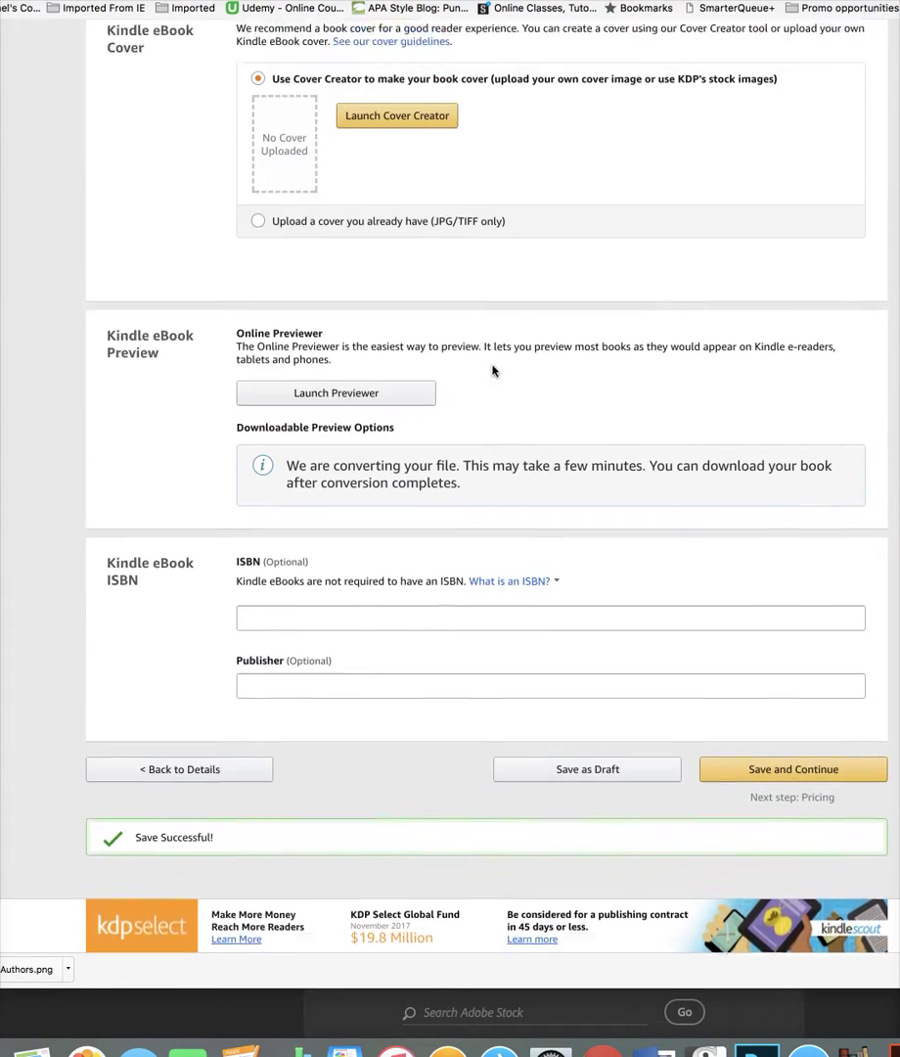
click(346, 421)
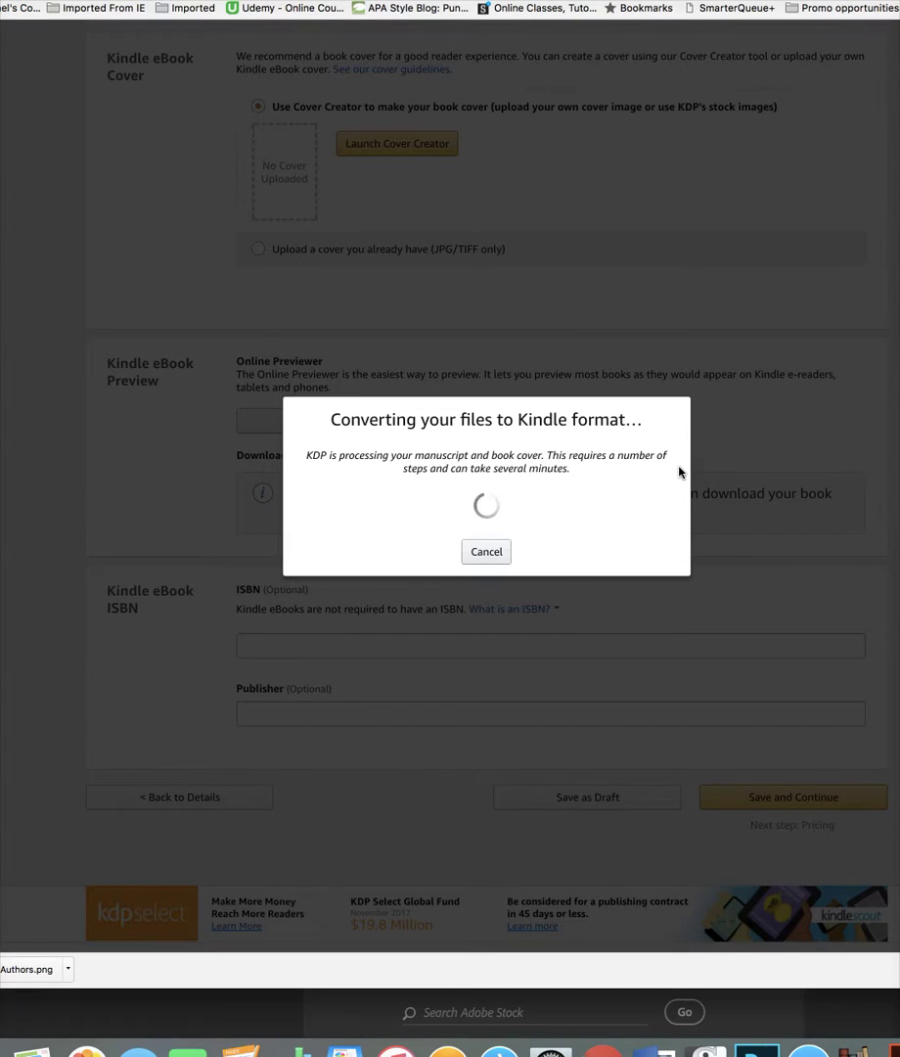
scroll(679, 473, down, 1)
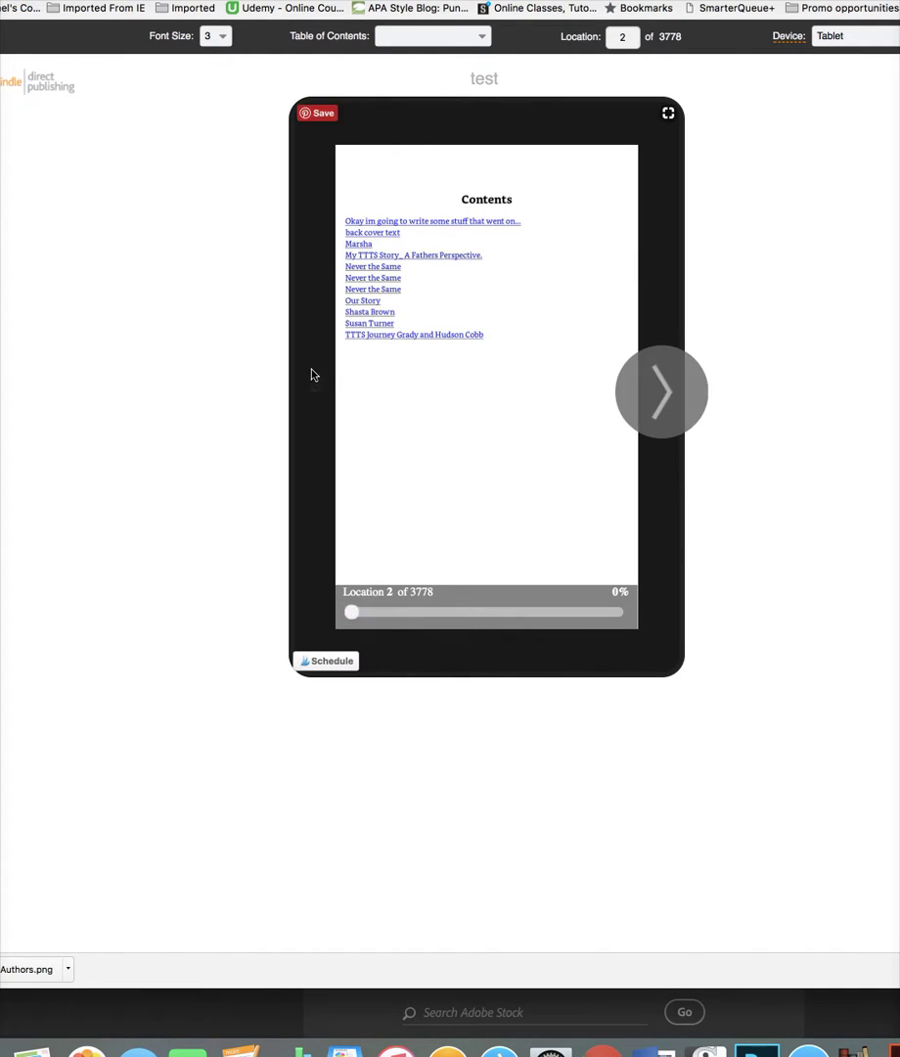
- Page forward past back cover text to location 82, the Marsha and her girls chapter
click(676, 386)
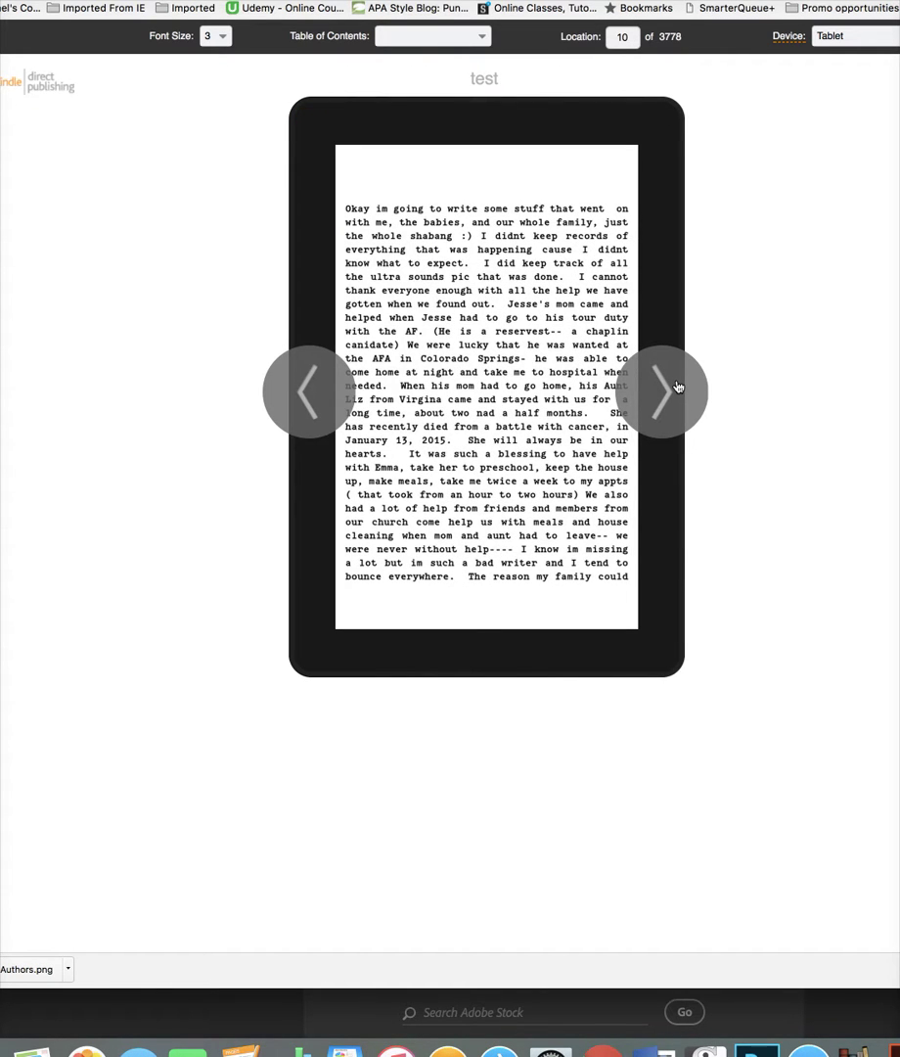
click(676, 387)
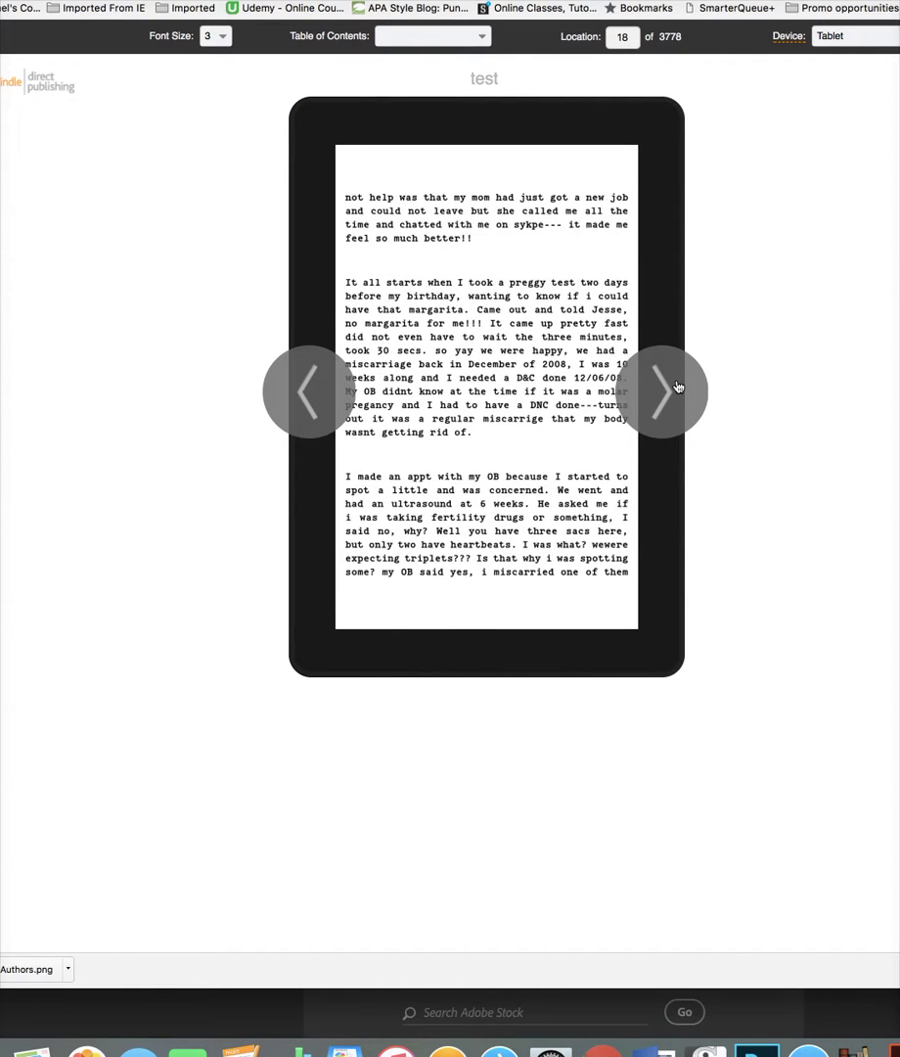
click(676, 387)
click(676, 386)
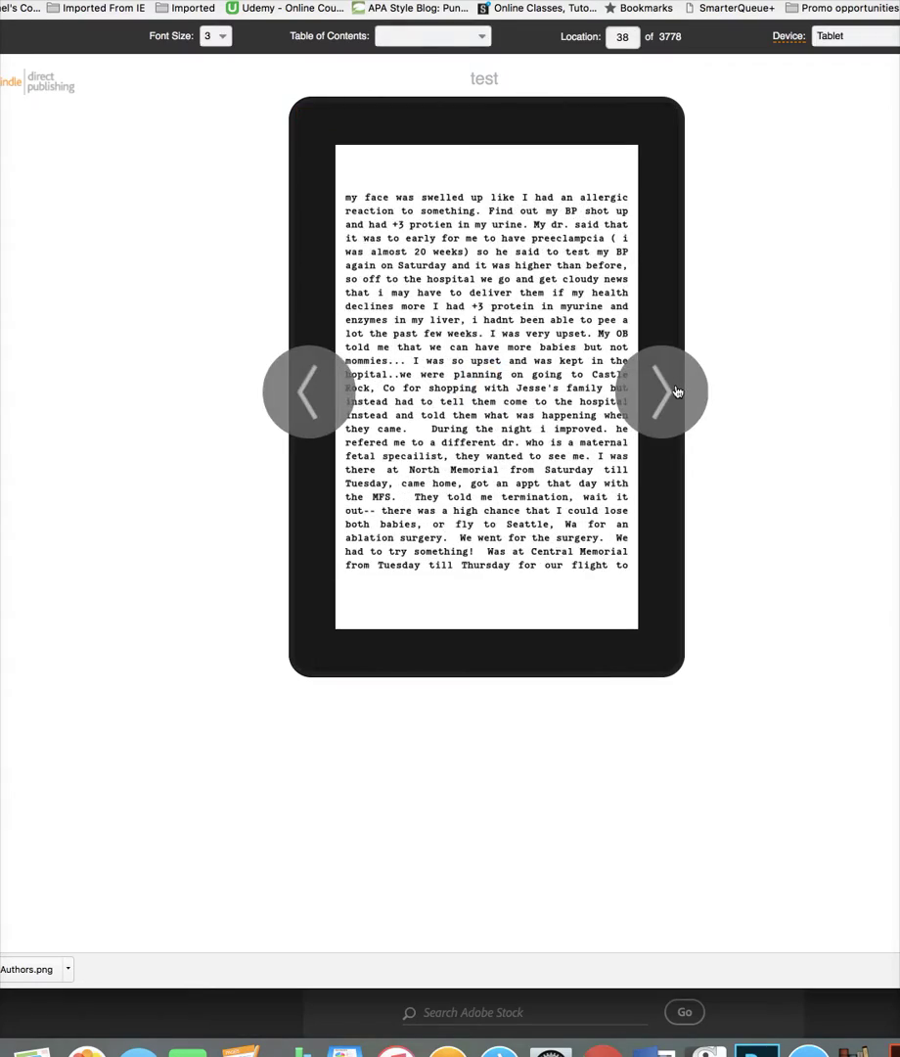
click(676, 392)
click(676, 391)
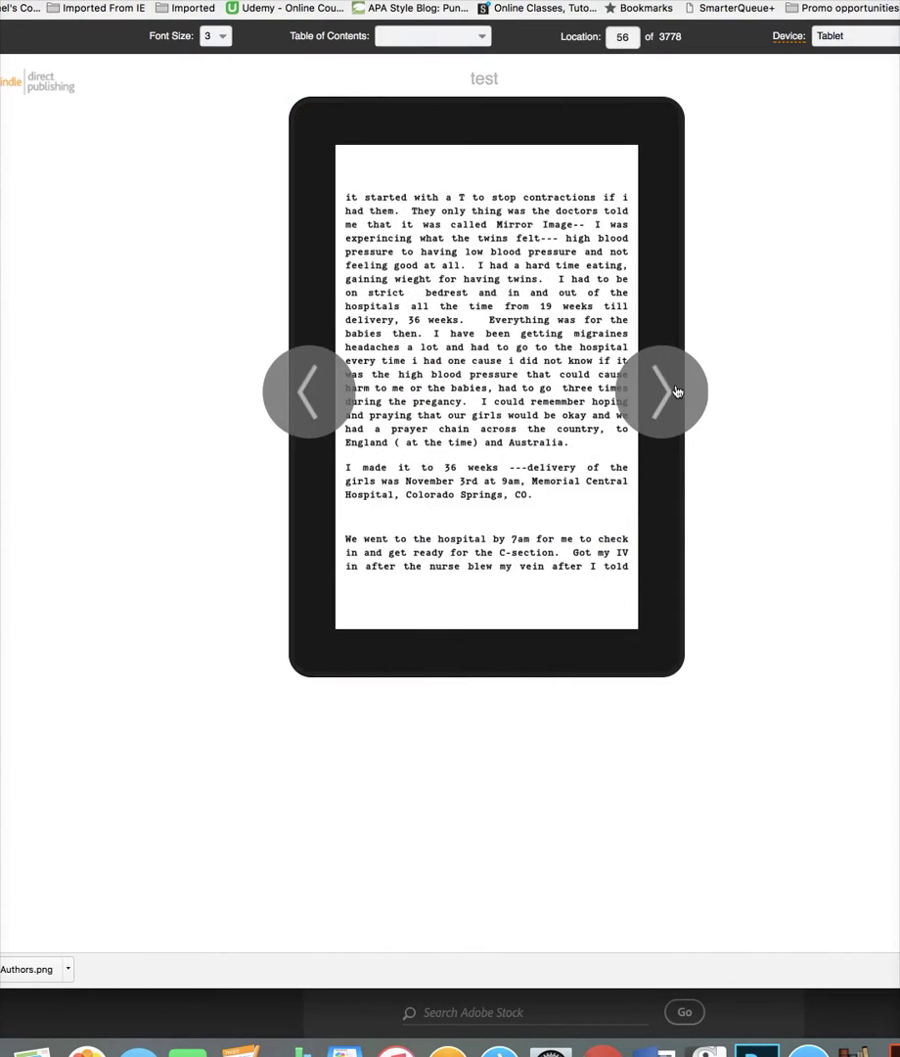
click(676, 391)
click(676, 391)
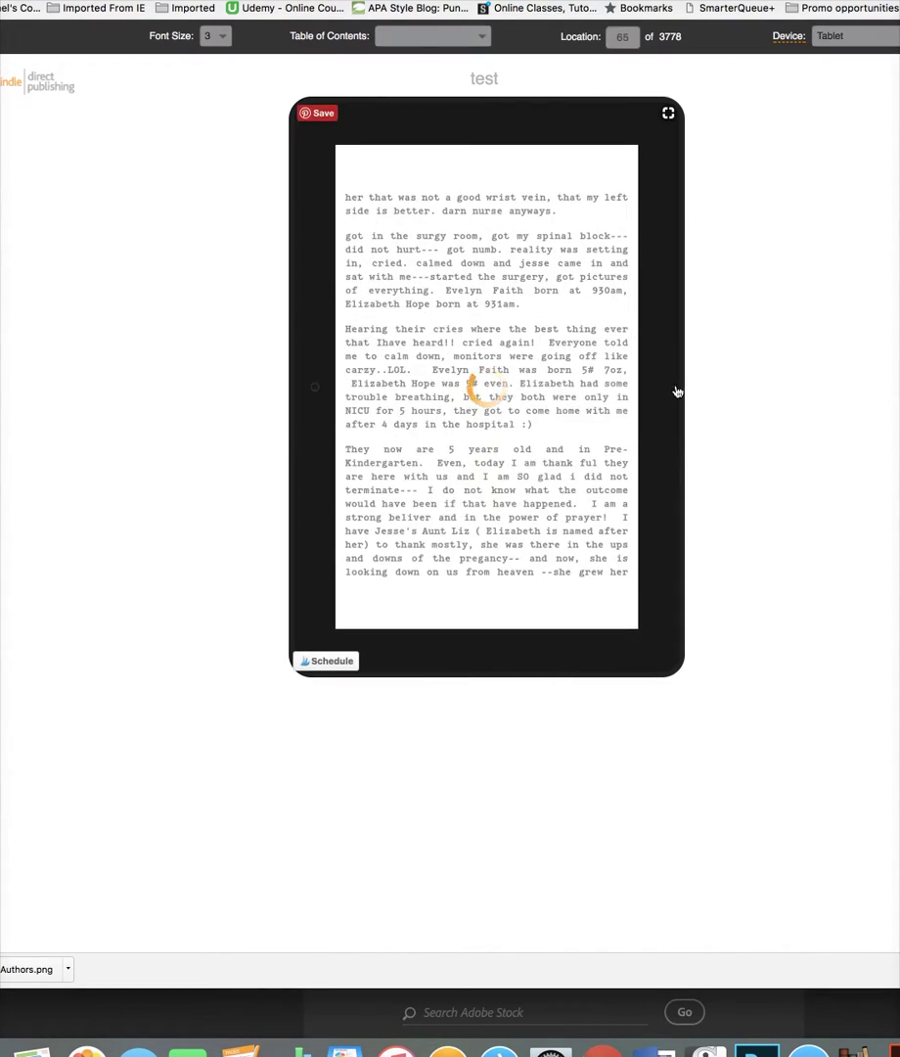
click(676, 392)
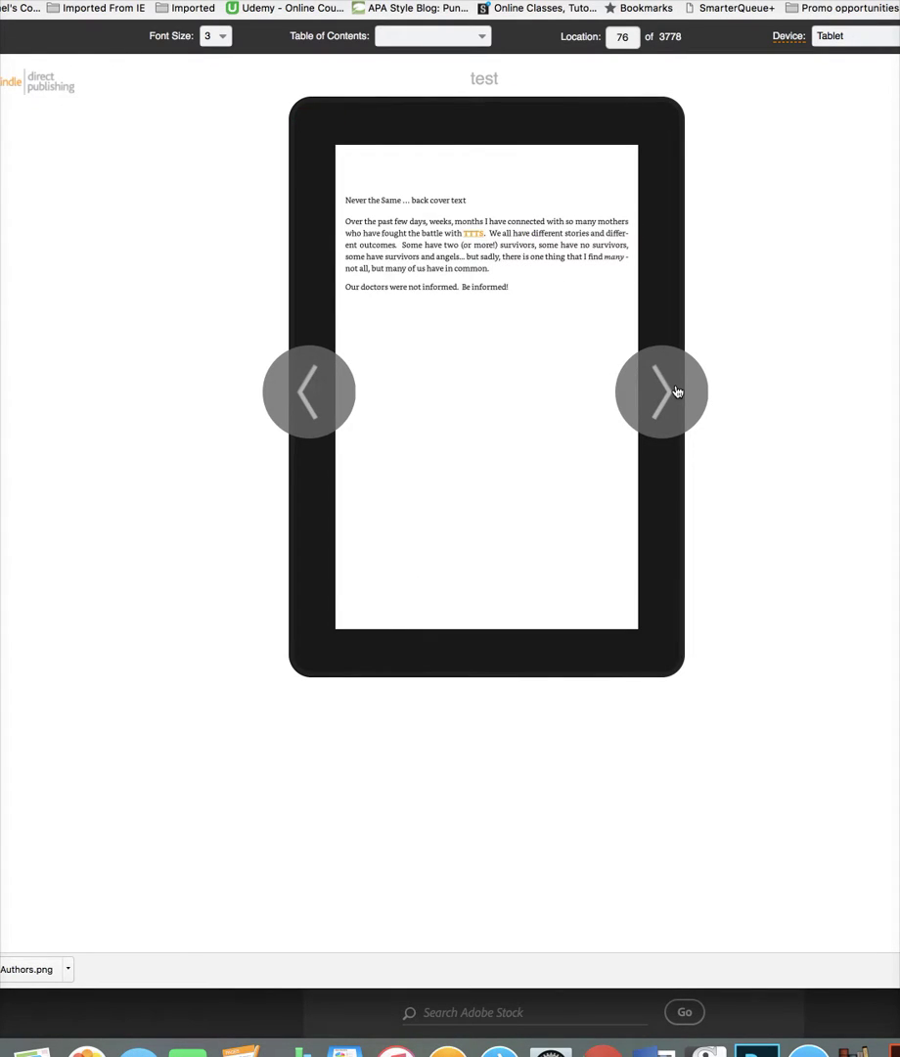
click(676, 391)
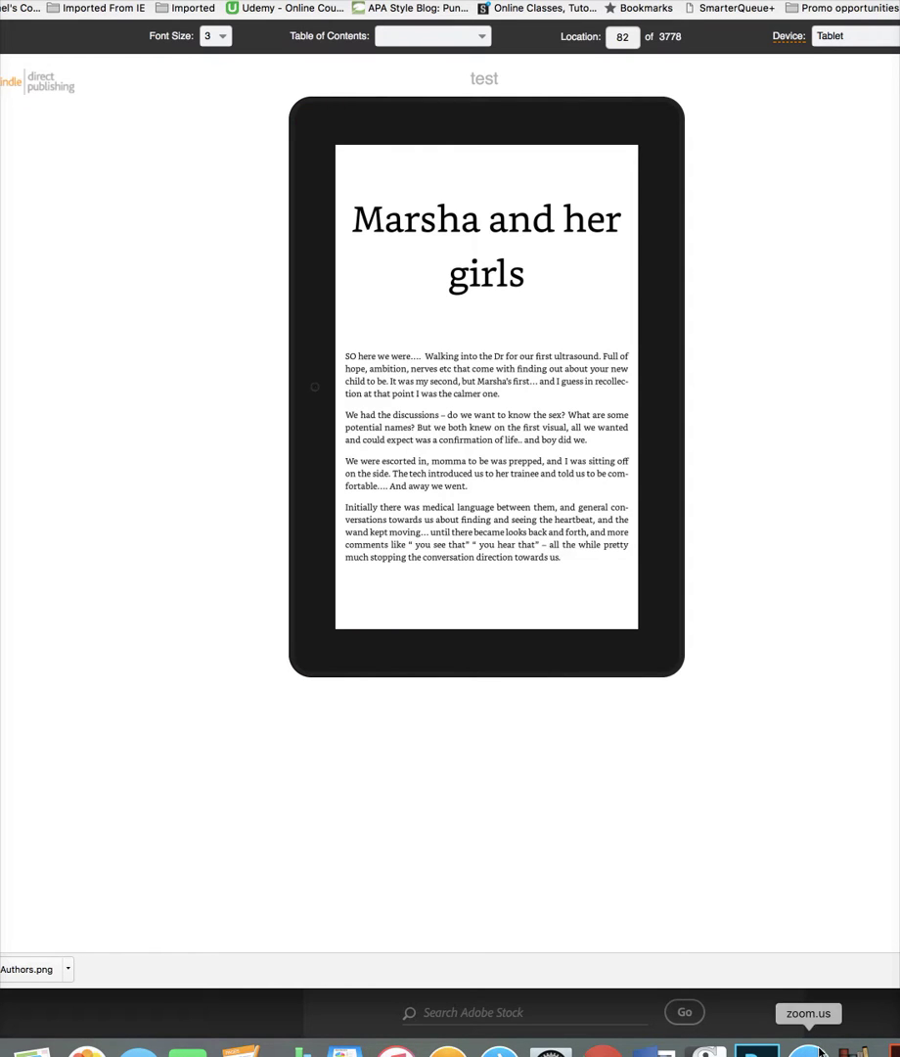
- In Scrivener, set the 'Marsha and her girls' heading to 18 pt, then return to the previewer
click(705, 1049)
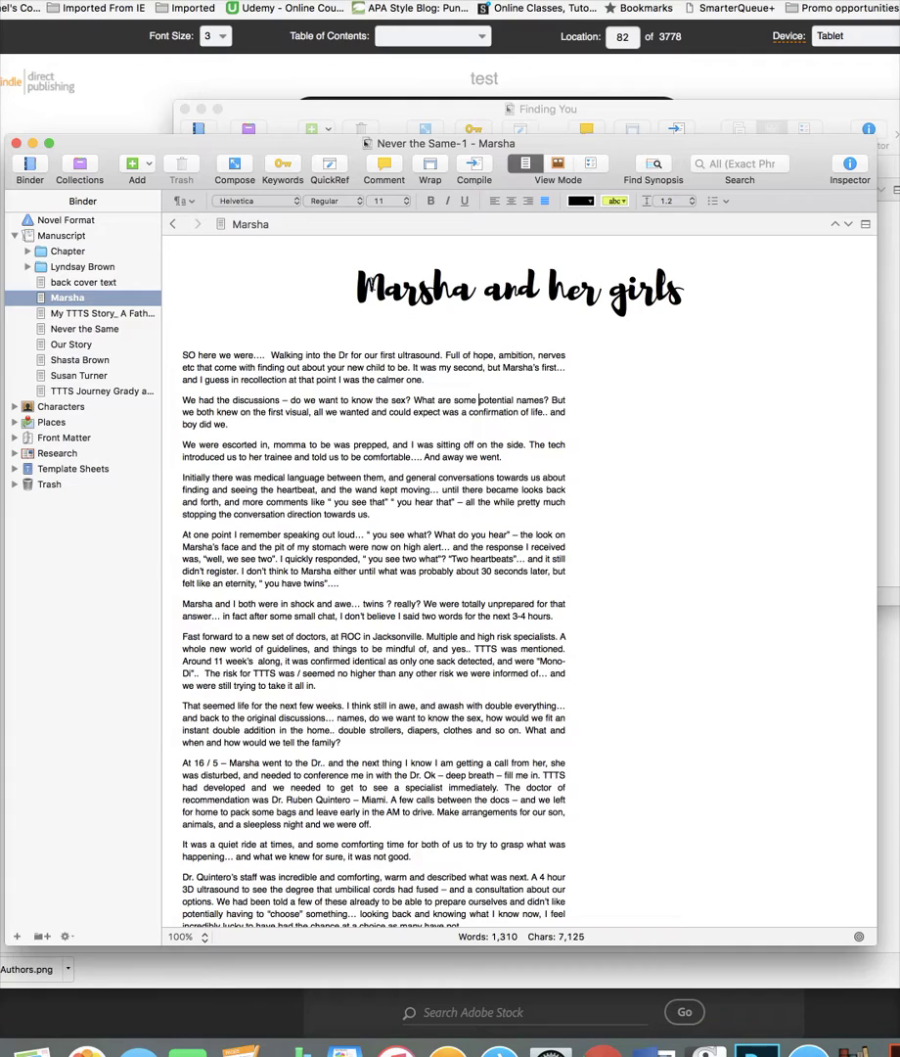
drag(692, 296, 300, 295)
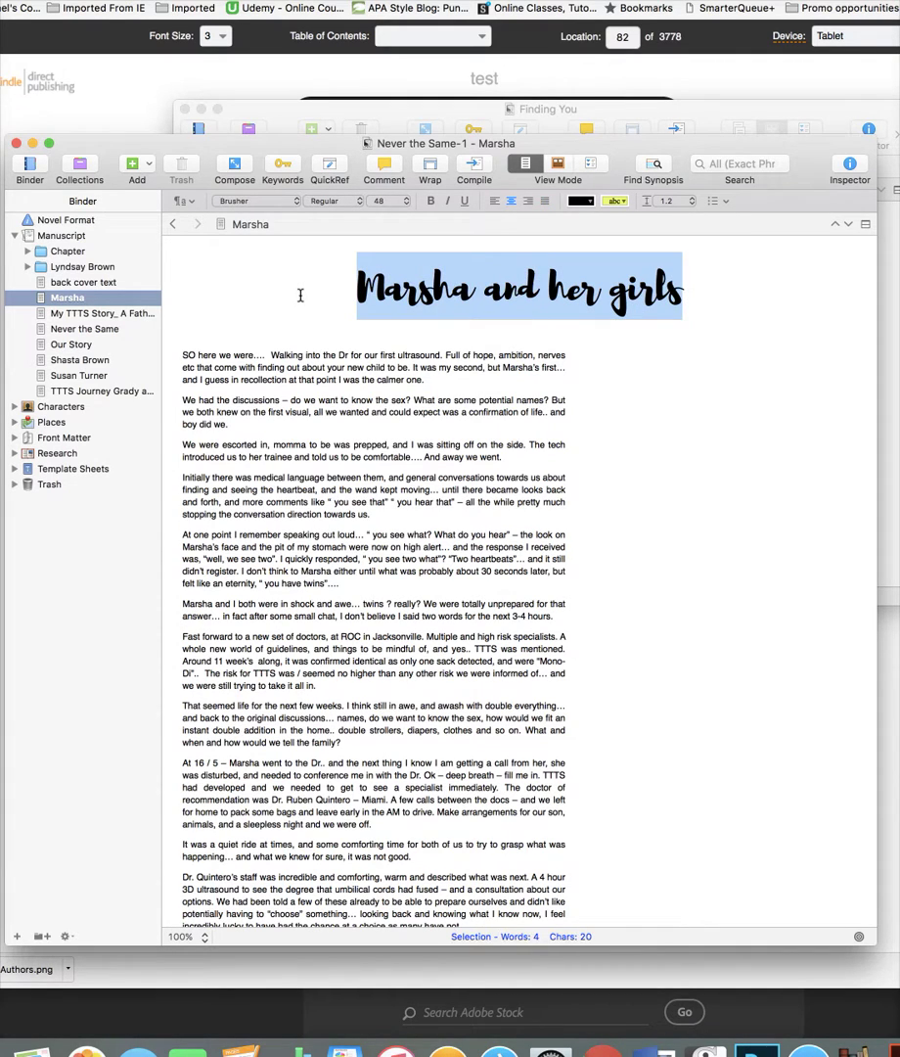
click(404, 200)
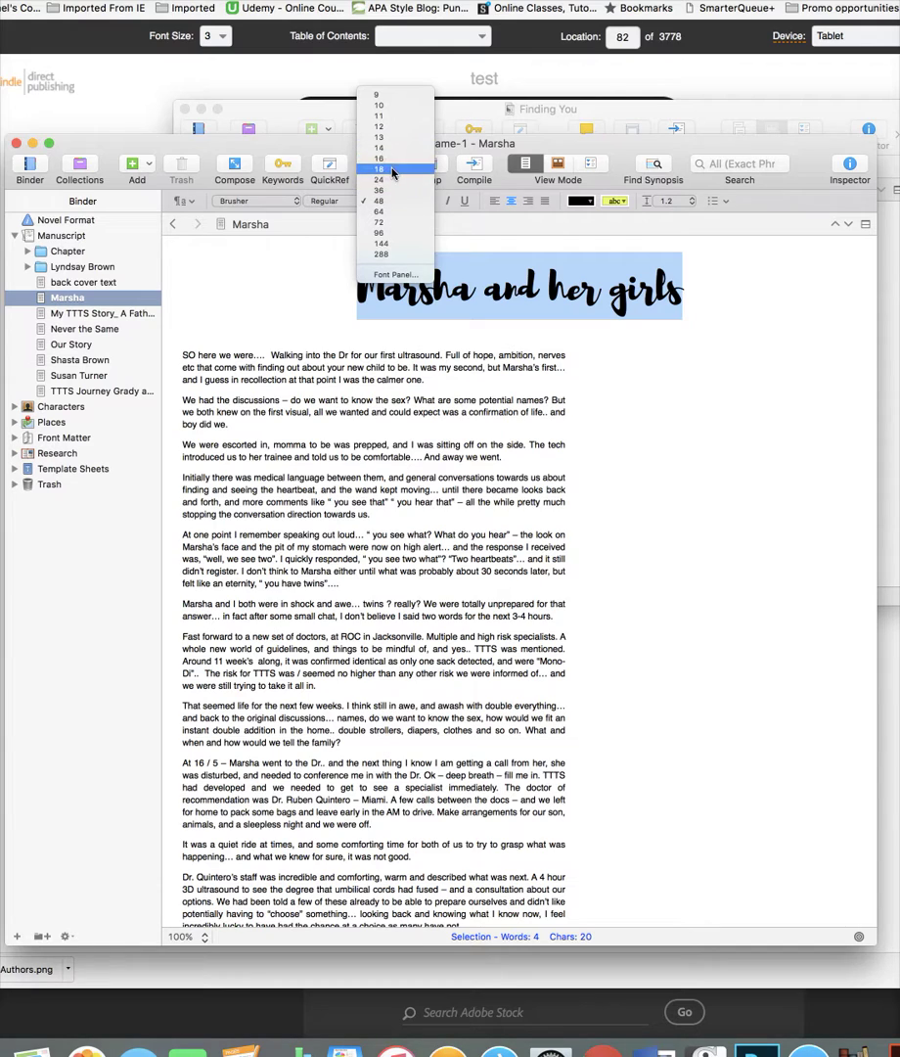
click(477, 239)
text(18)
key(Return)
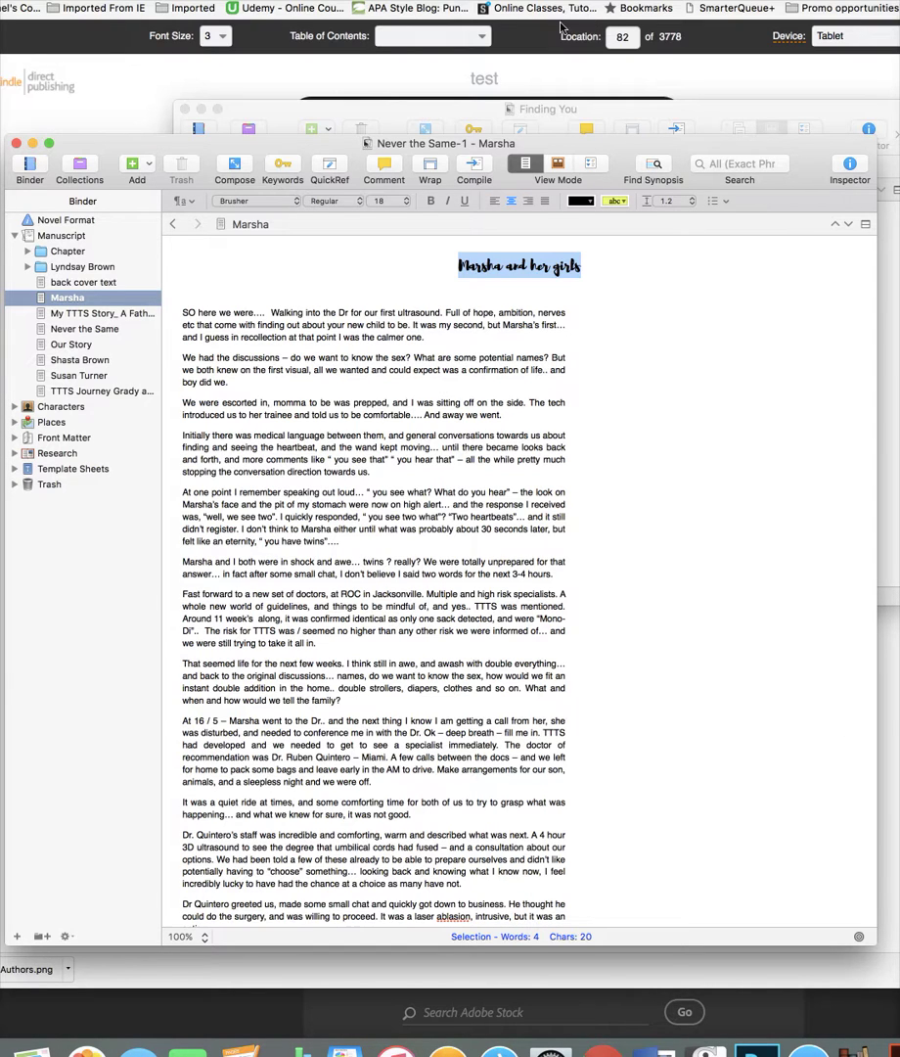
click(447, 78)
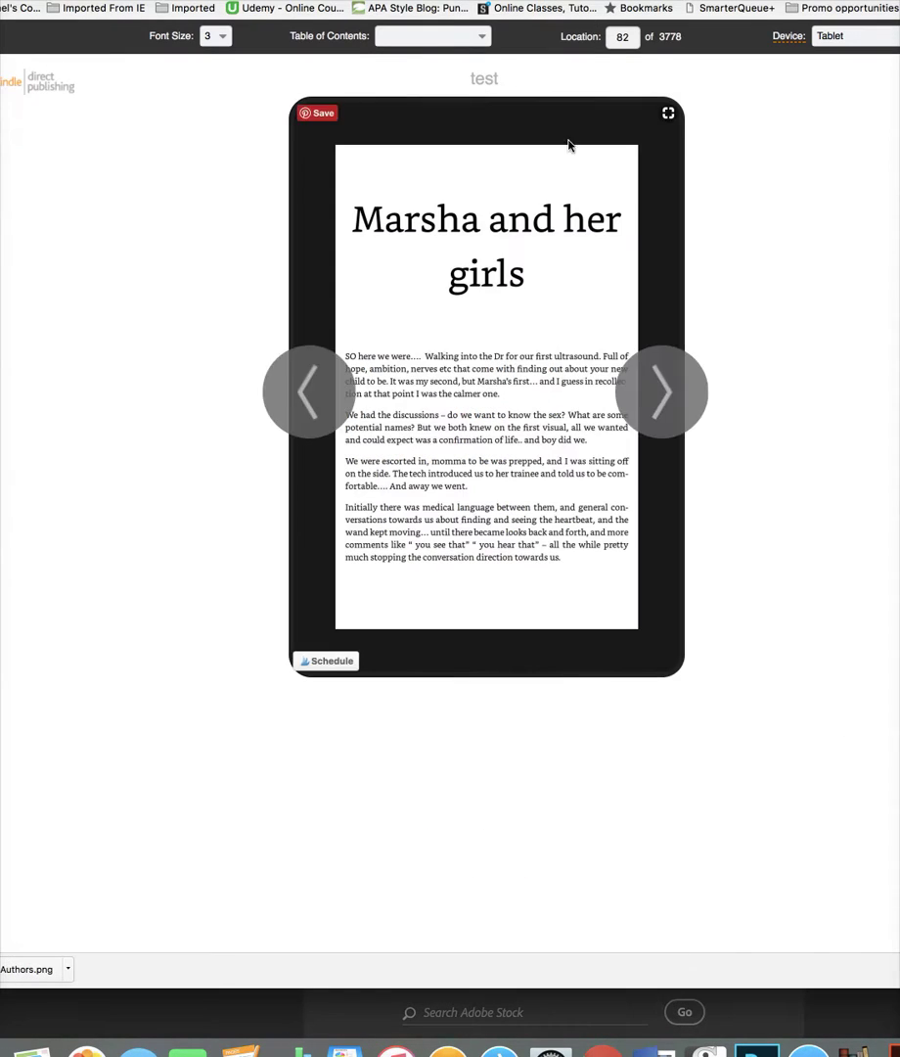
- Page forward to location 142, the 'My TTTS Story; a Fathers perspective' chapter
click(656, 392)
click(656, 393)
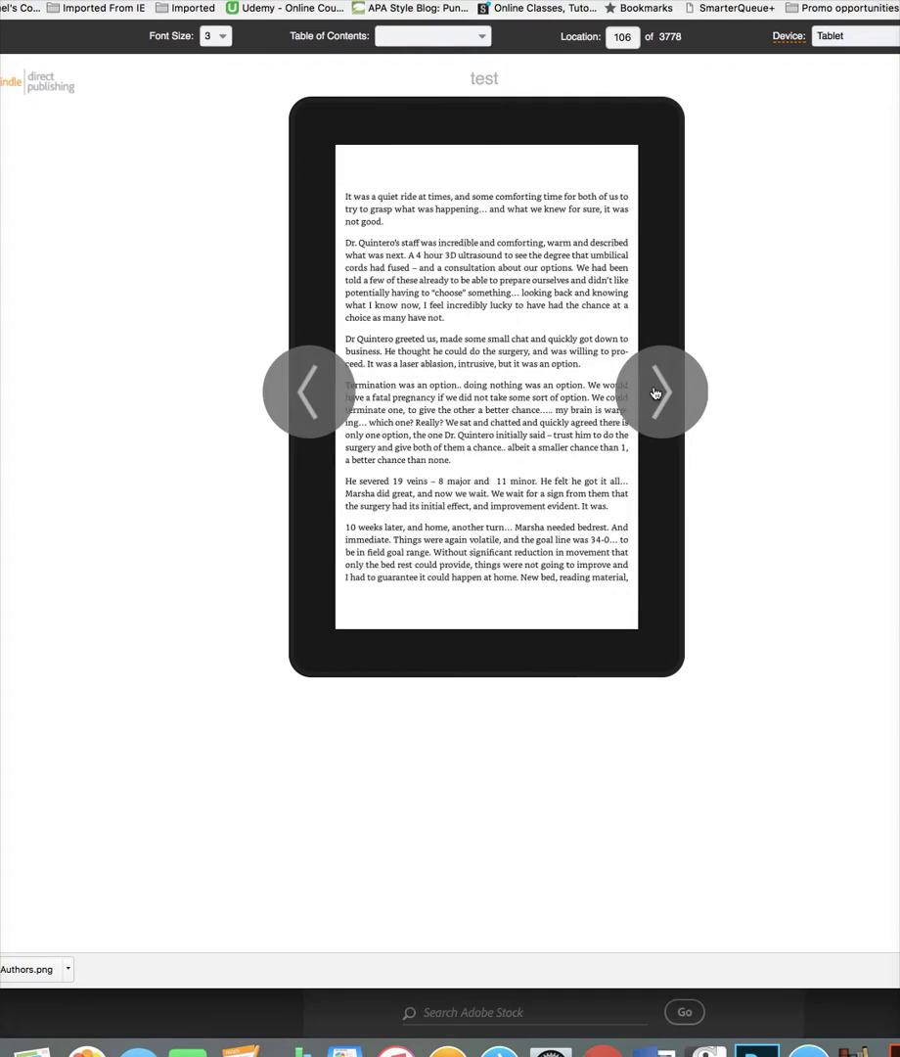
click(656, 392)
click(656, 392)
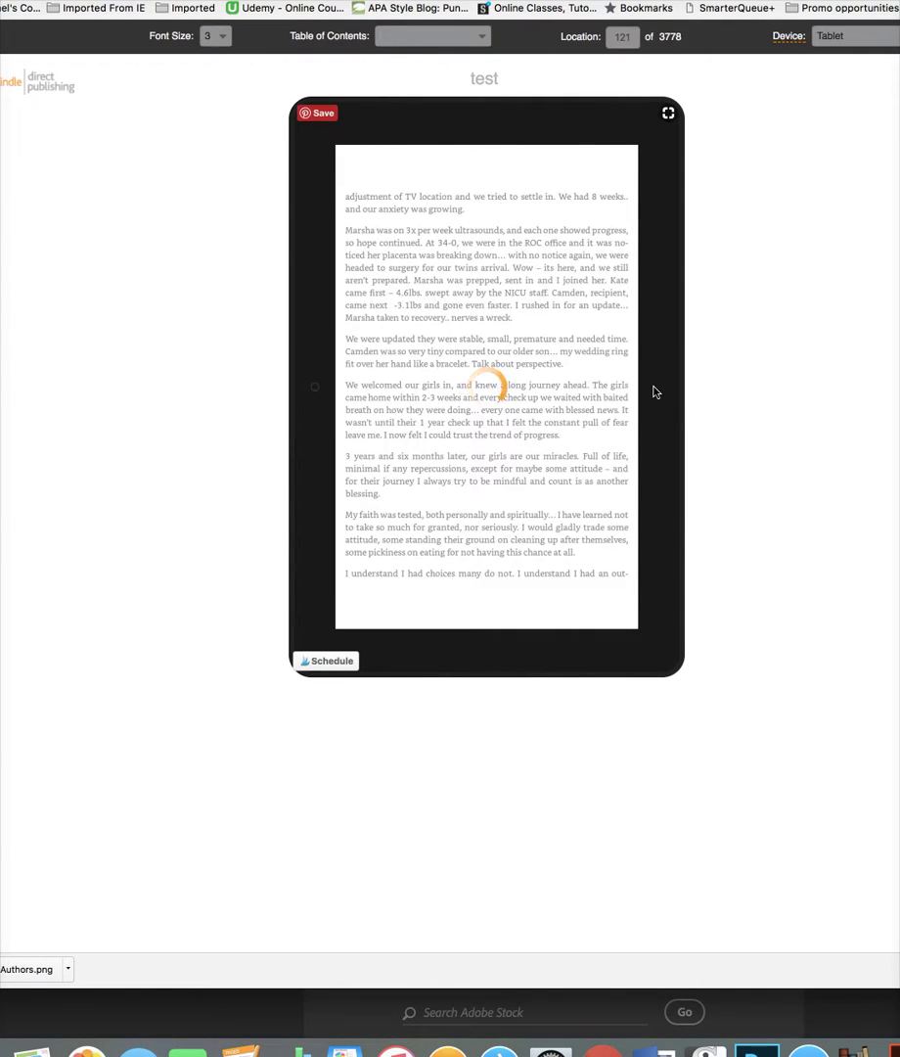
click(655, 393)
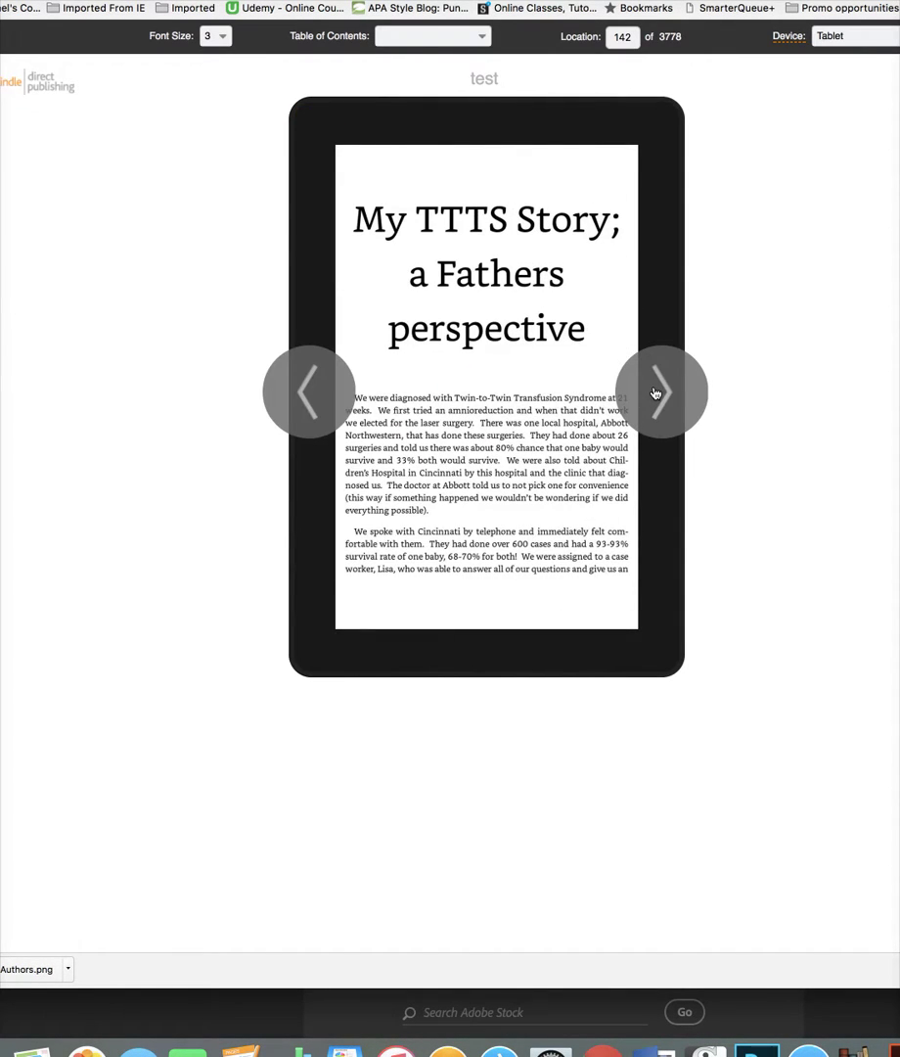